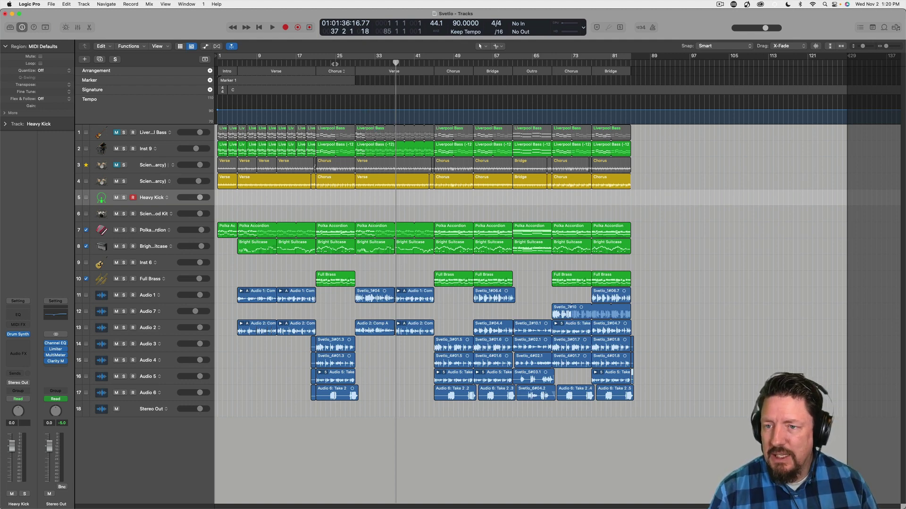
# Step: Move the playhead to bar 25, where the Chorus of the Svetlo project begins
pyautogui.click(339, 62)
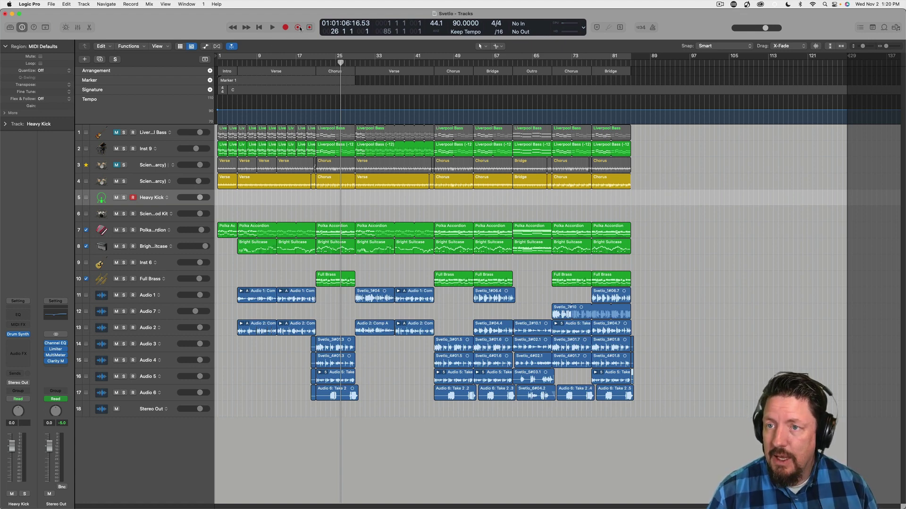
pyautogui.rightClick(213, 26)
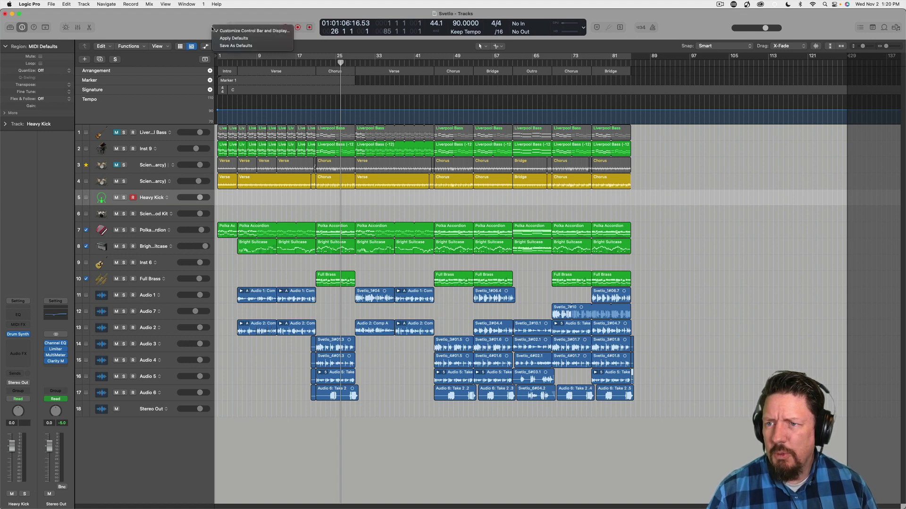
pyautogui.click(241, 30)
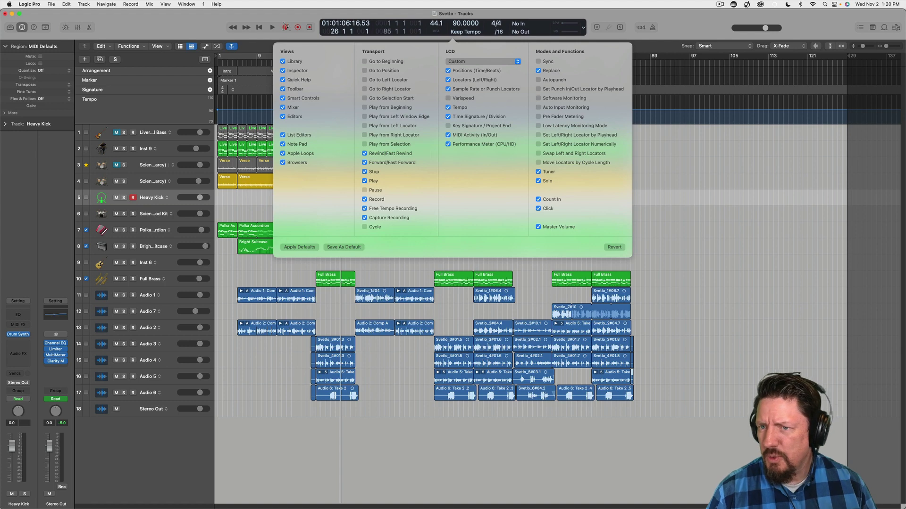
pyautogui.click(303, 20)
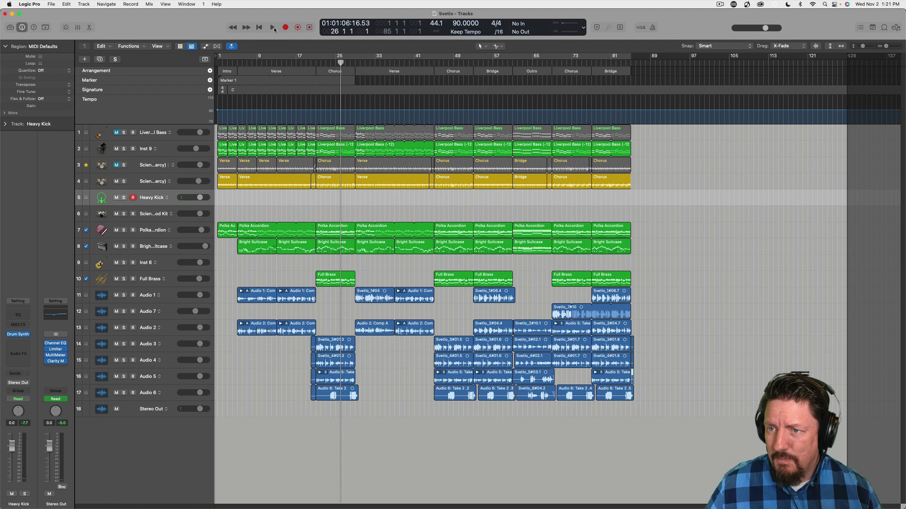
# Step: Play from bar 25 and capture a short free-tempo take on the Heavy Kick track
pyautogui.click(273, 27)
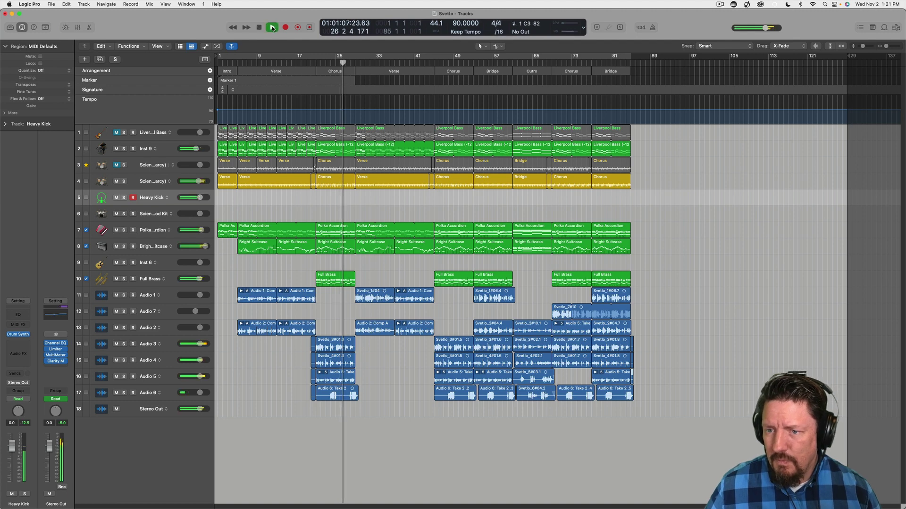
pyautogui.click(298, 28)
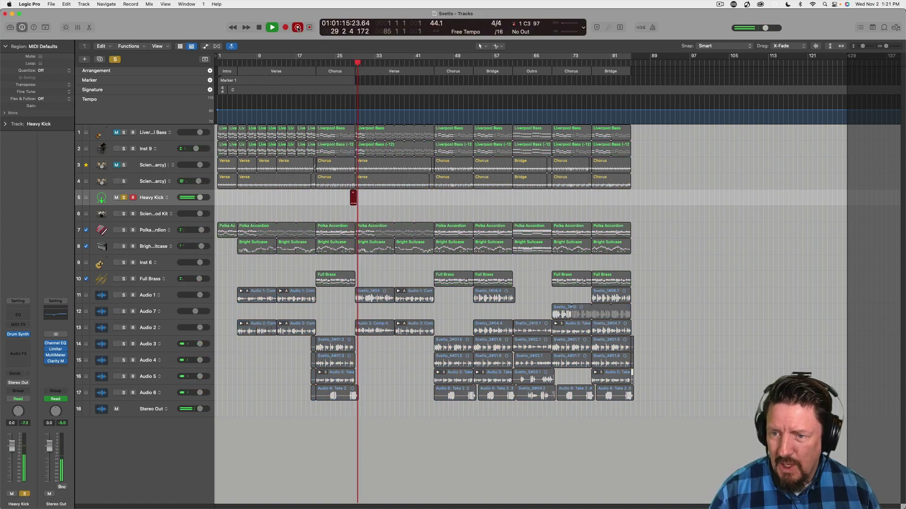
pyautogui.click(298, 27)
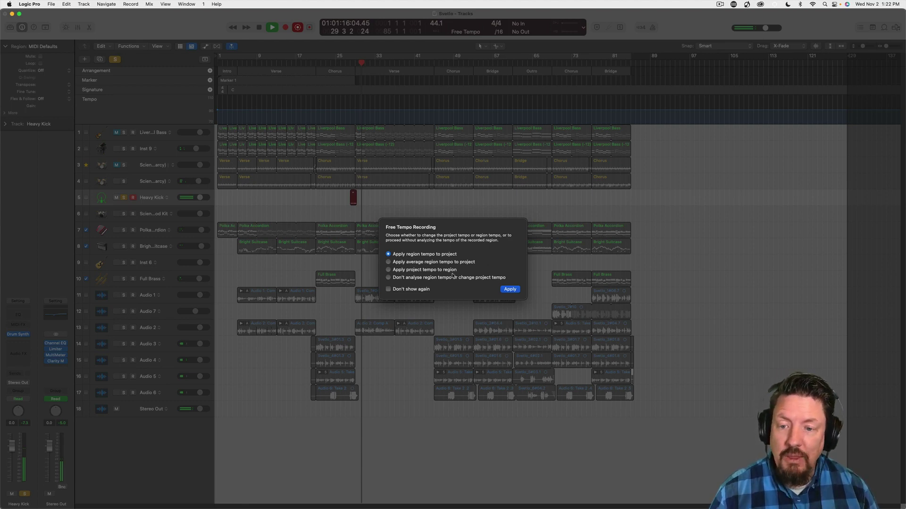
# Step: Apply the trial take's tempo, then undo the tempo change and the Heavy Kick recording
pyautogui.click(510, 289)
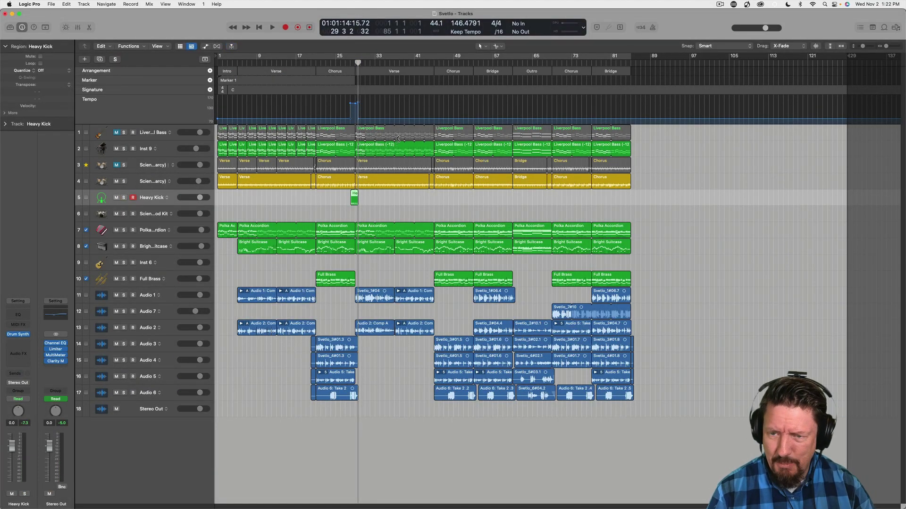
pyautogui.press('super+Right')
pyautogui.press('super+Right')
pyautogui.press('super+Right')
pyautogui.press('super+Right')
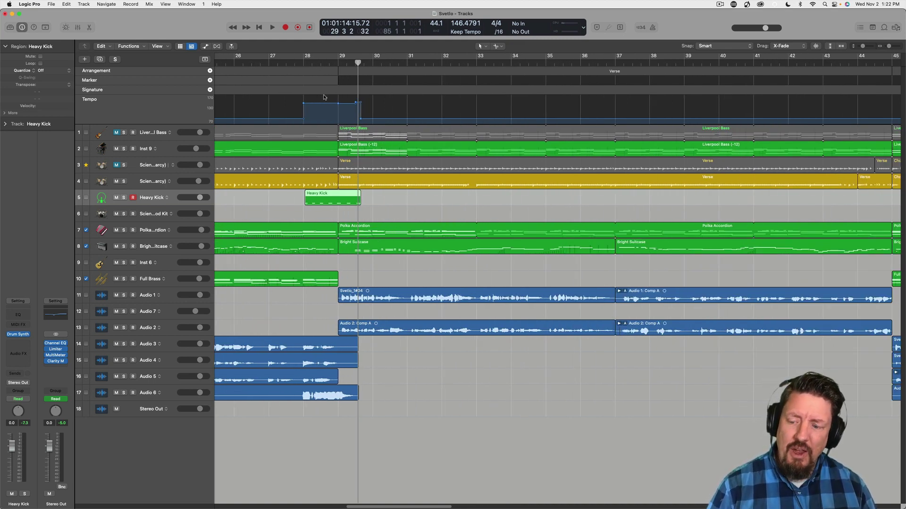
pyautogui.press('super+z')
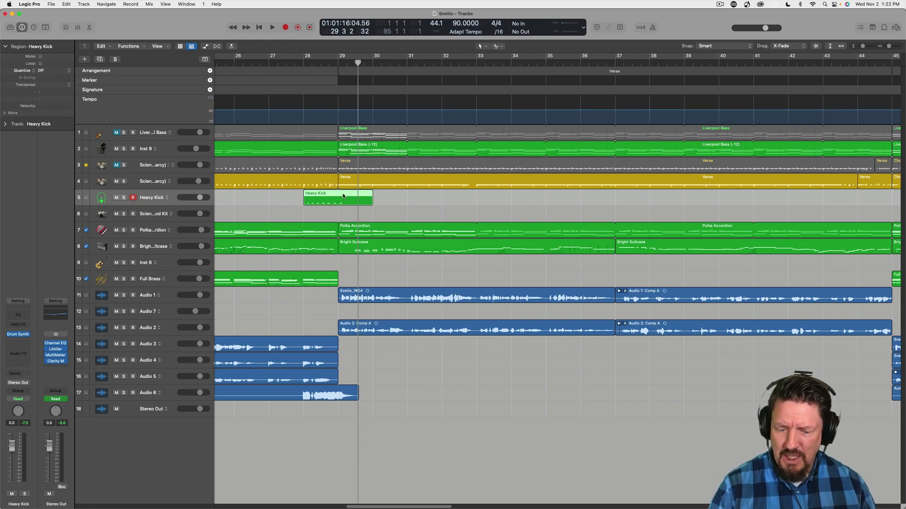
pyautogui.press('Delete')
pyautogui.click(230, 61)
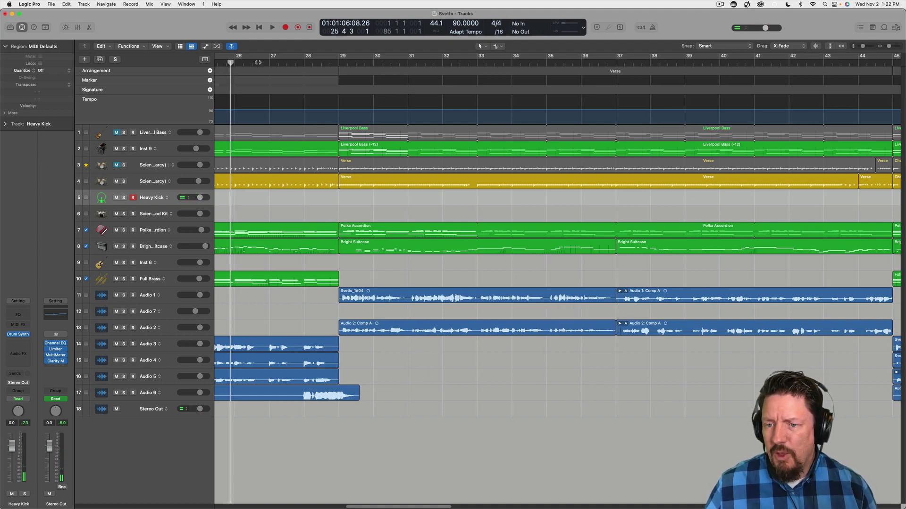
# Step: Free-tempo record a Heavy Kick take from bar 24 and apply its tempo to the project
pyautogui.hscroll(-5, 260, 61)
pyautogui.click(265, 61)
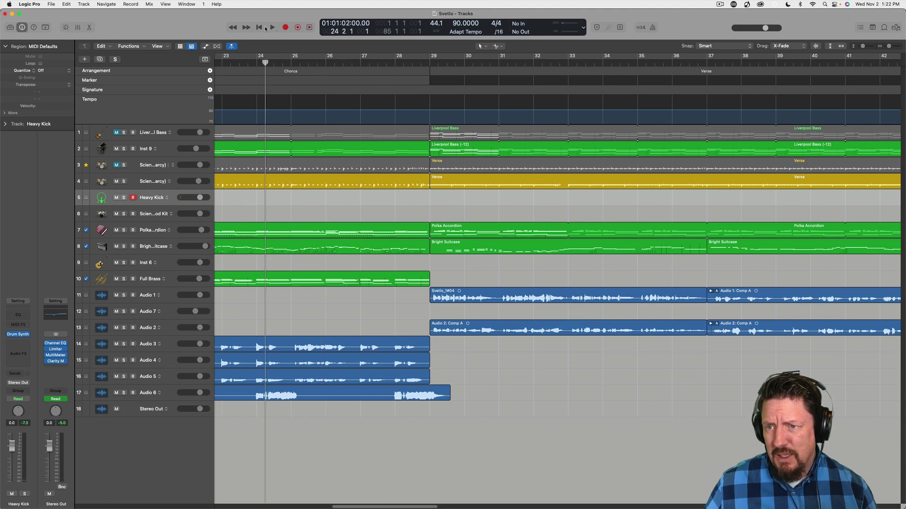
pyautogui.click(277, 27)
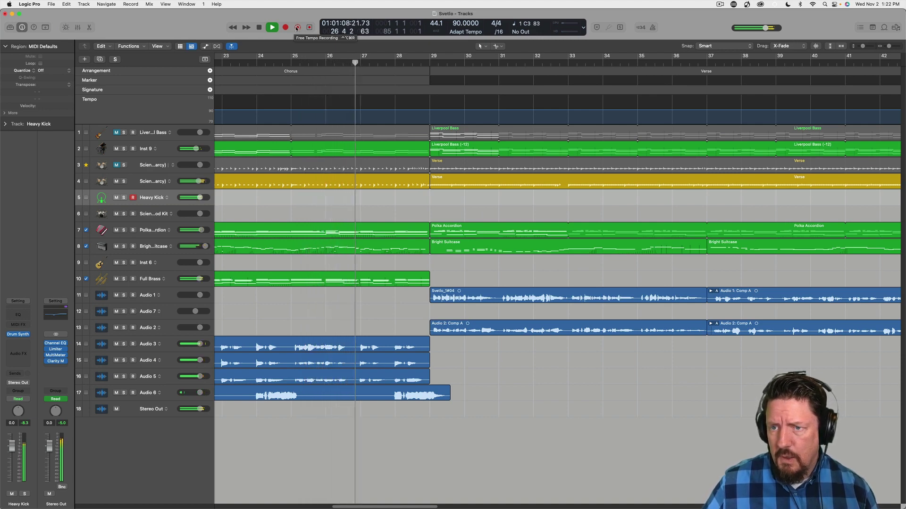
pyautogui.click(297, 28)
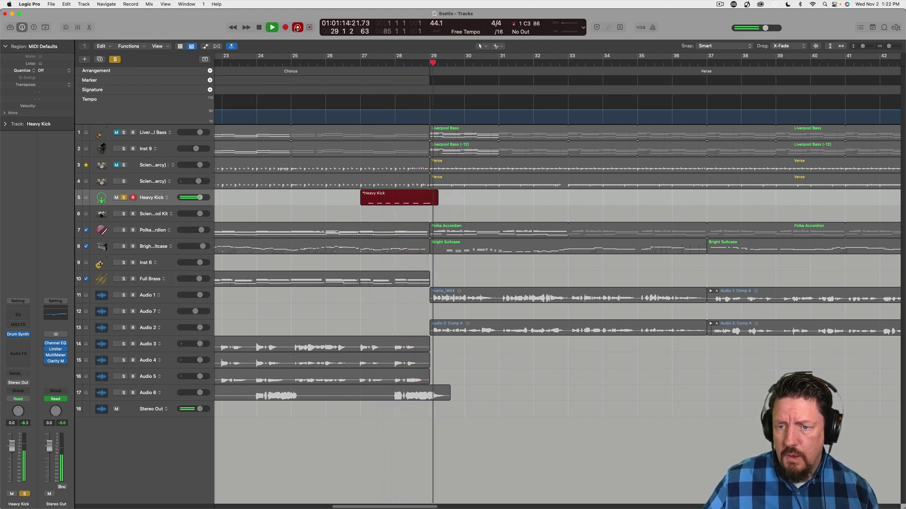
pyautogui.hotkey('shift', 'r')
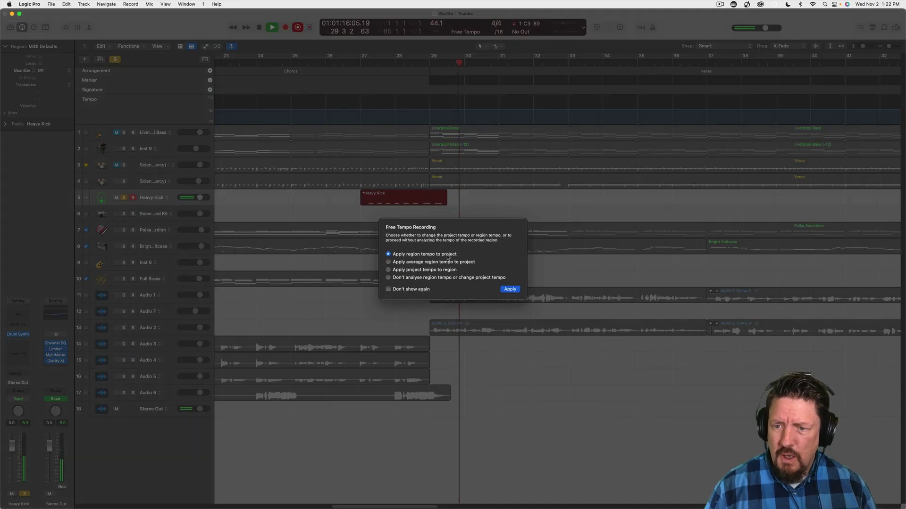
pyautogui.click(510, 290)
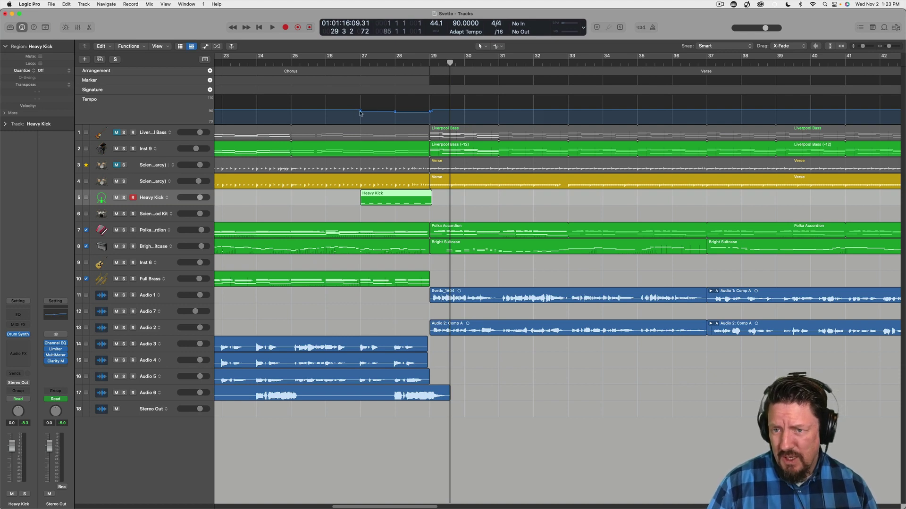
# Step: Mute Heavy Kick and play the song from bar 25 to hear the recorded tempo changes
pyautogui.click(293, 64)
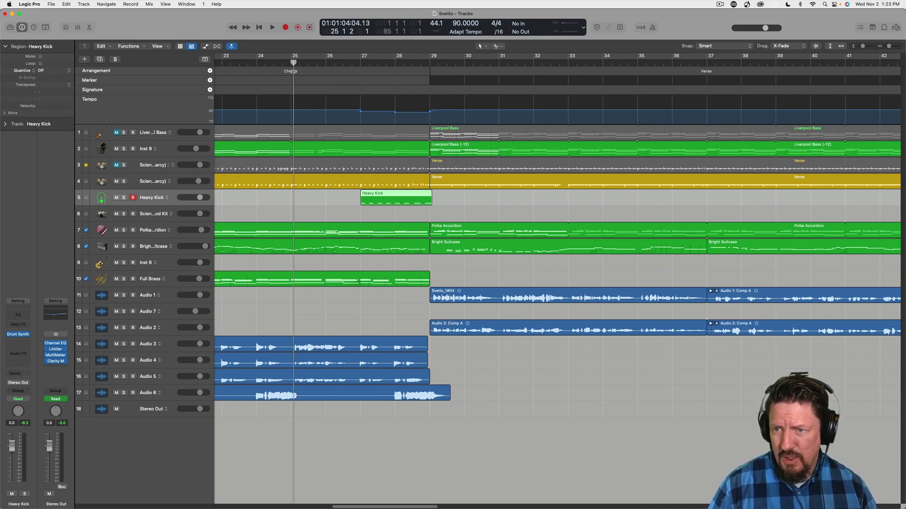
pyautogui.click(114, 197)
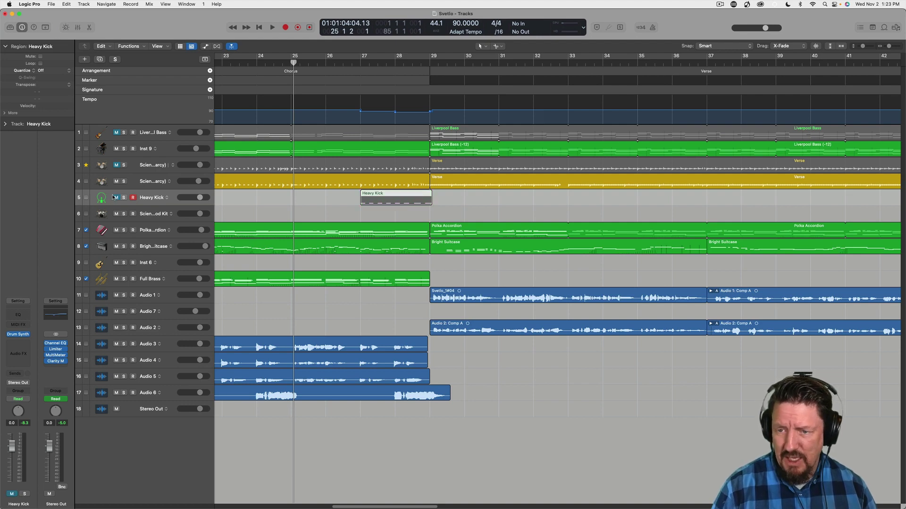
pyautogui.press('space')
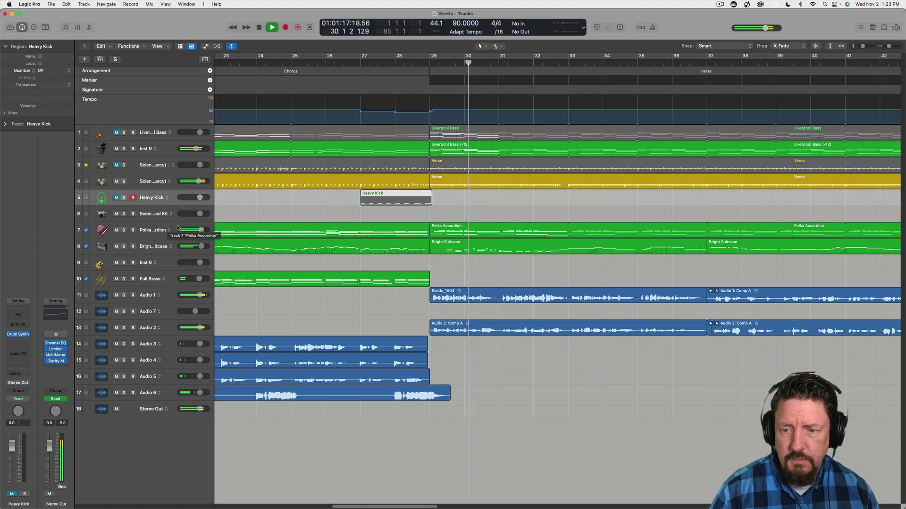
pyautogui.press('space')
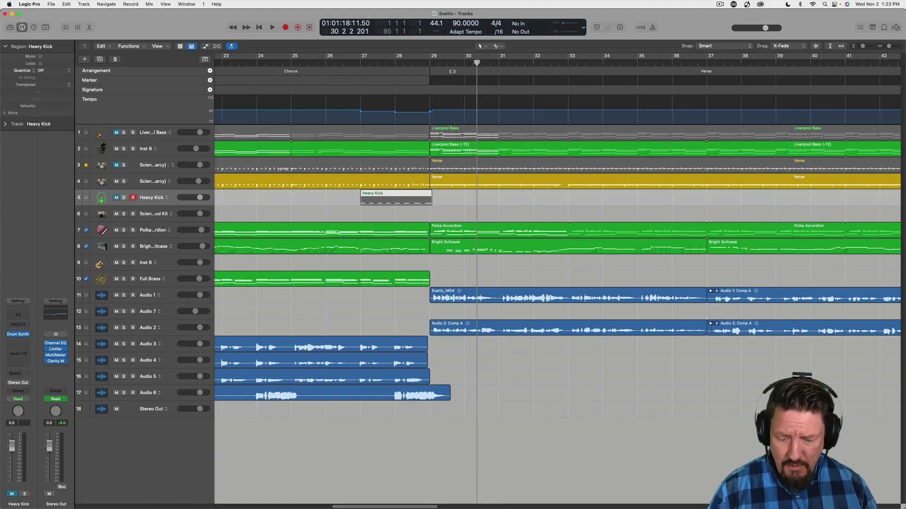
# Step: Open the Prague Promo 2023 draft movie with its audio extracted, at 30 fps
pyautogui.press('z')
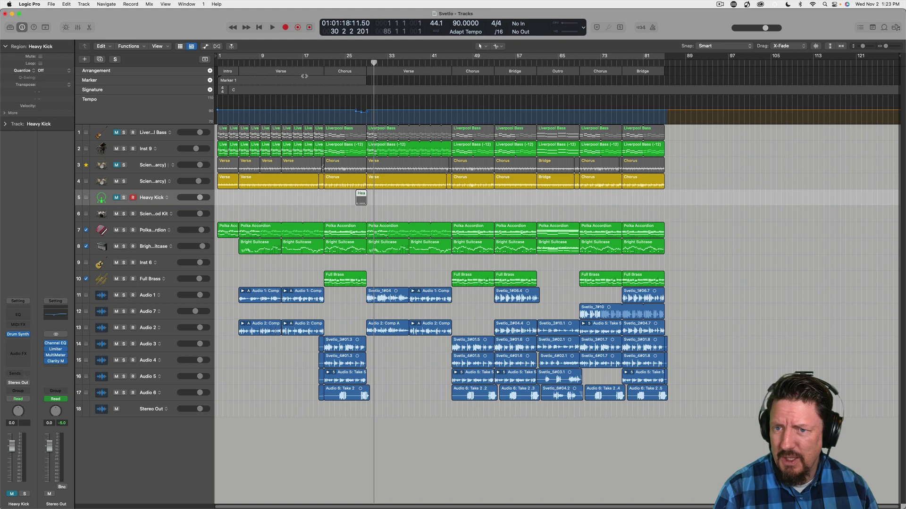
pyautogui.click(52, 3)
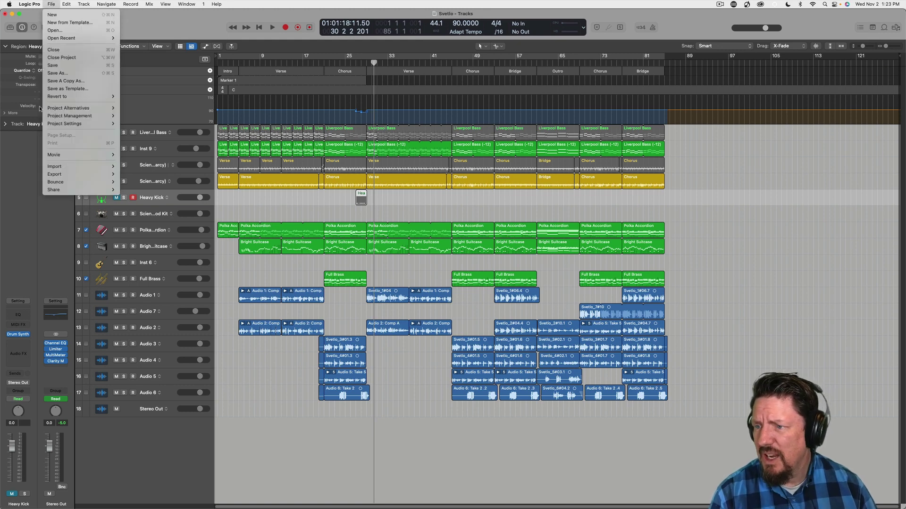
pyautogui.moveTo(54, 176)
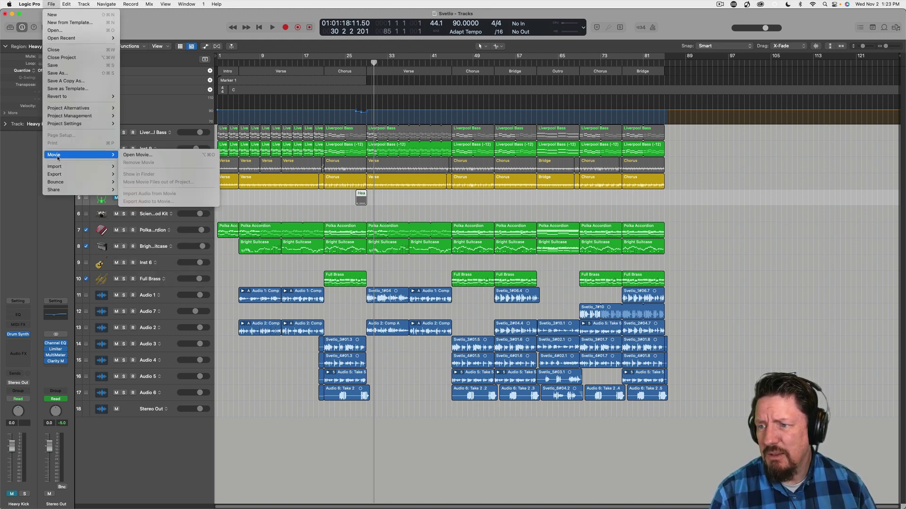
pyautogui.click(164, 159)
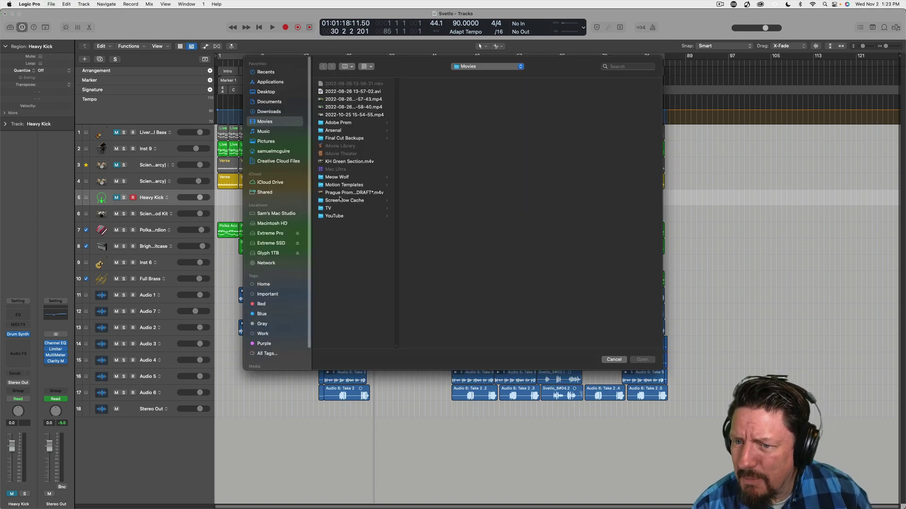
pyautogui.click(337, 193)
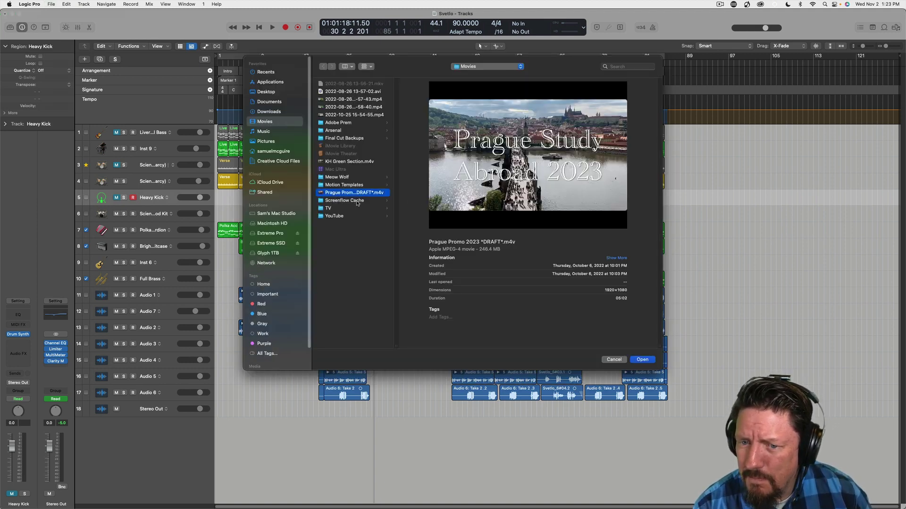
pyautogui.click(637, 362)
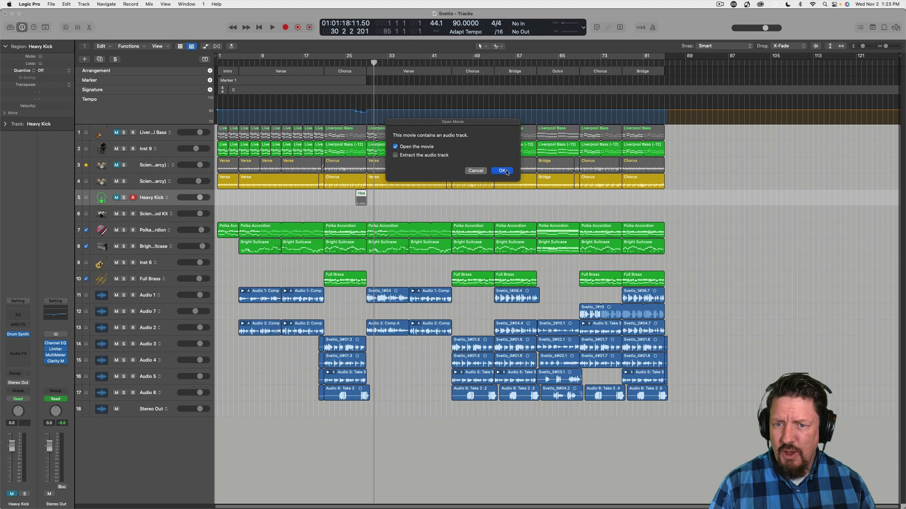
pyautogui.click(417, 155)
pyautogui.click(501, 172)
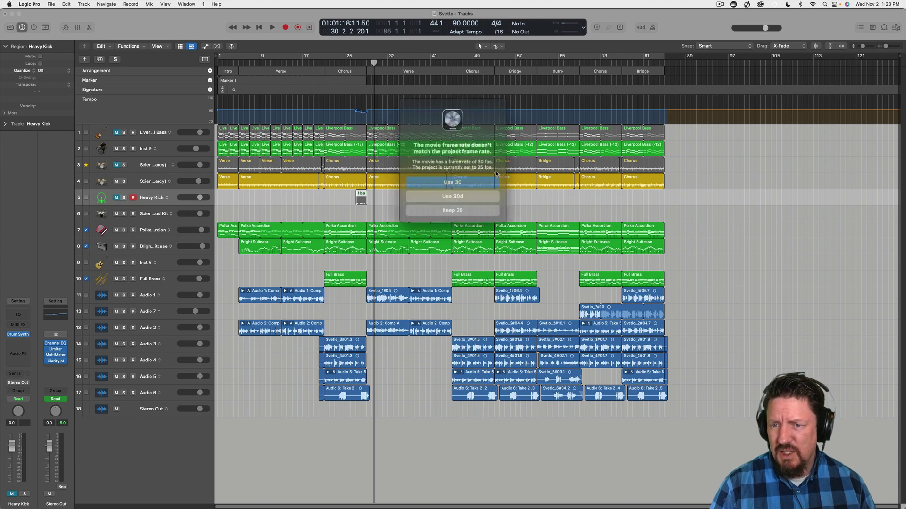
pyautogui.click(455, 179)
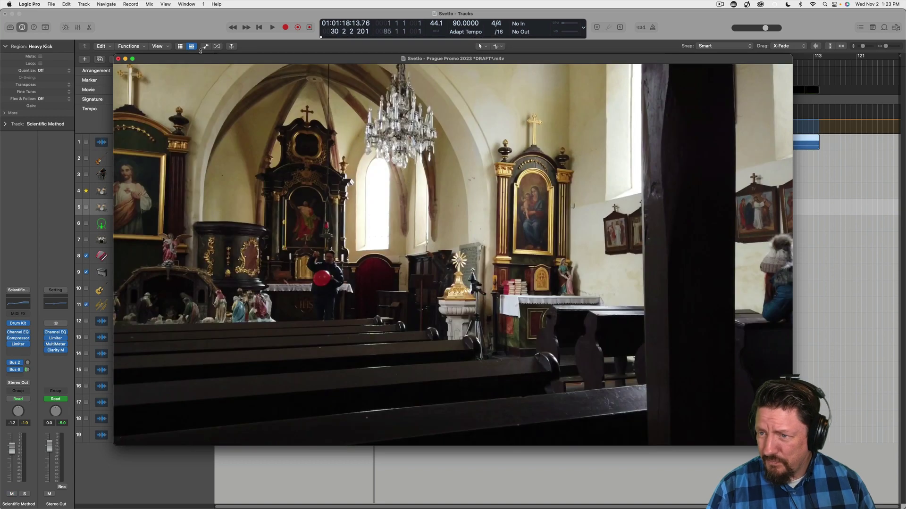
# Step: Mute the movie's audio track on track 1 and play the project from the start
pyautogui.click(124, 58)
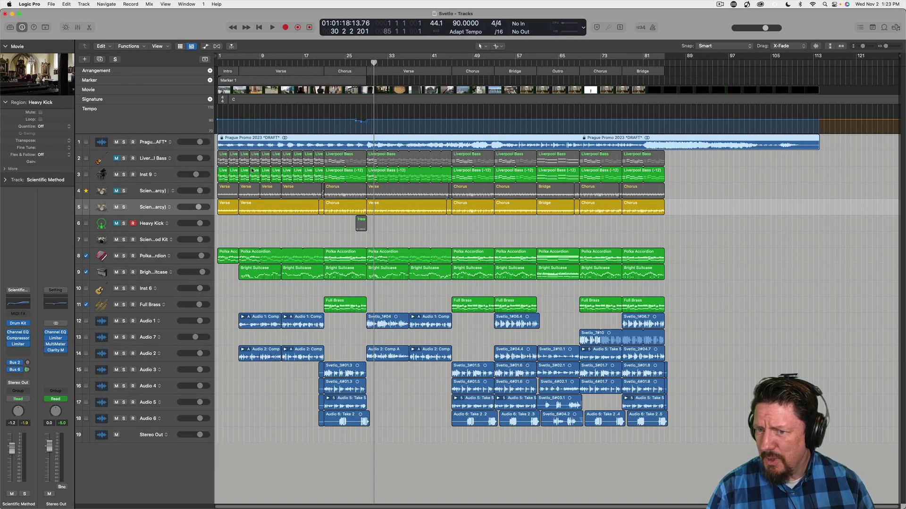
pyautogui.click(116, 143)
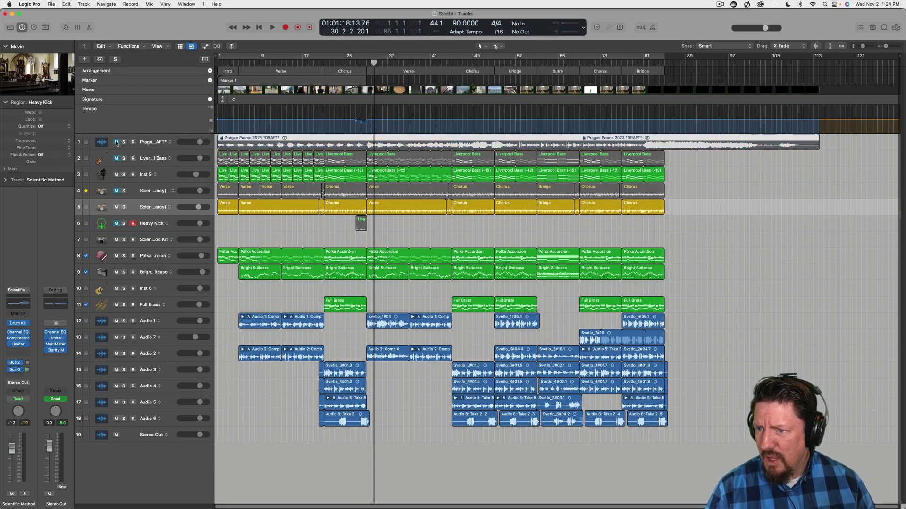
pyautogui.press('Return')
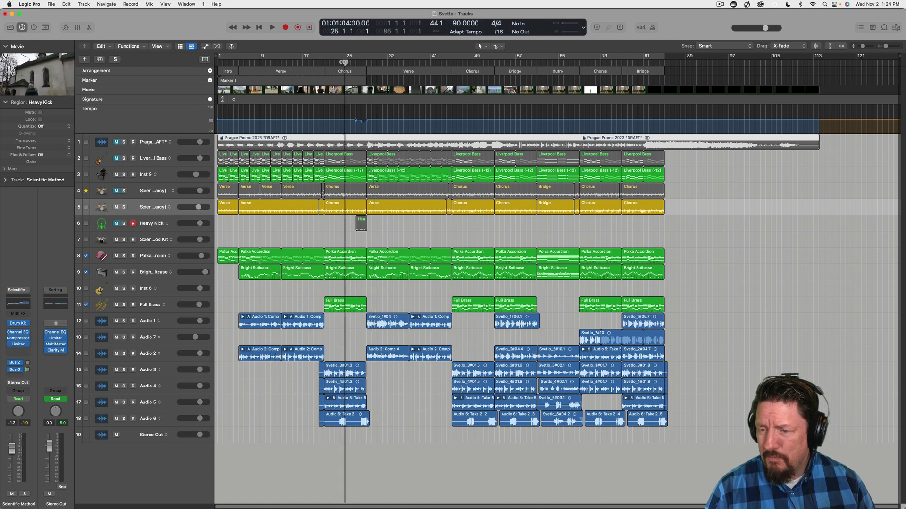
pyautogui.press('space')
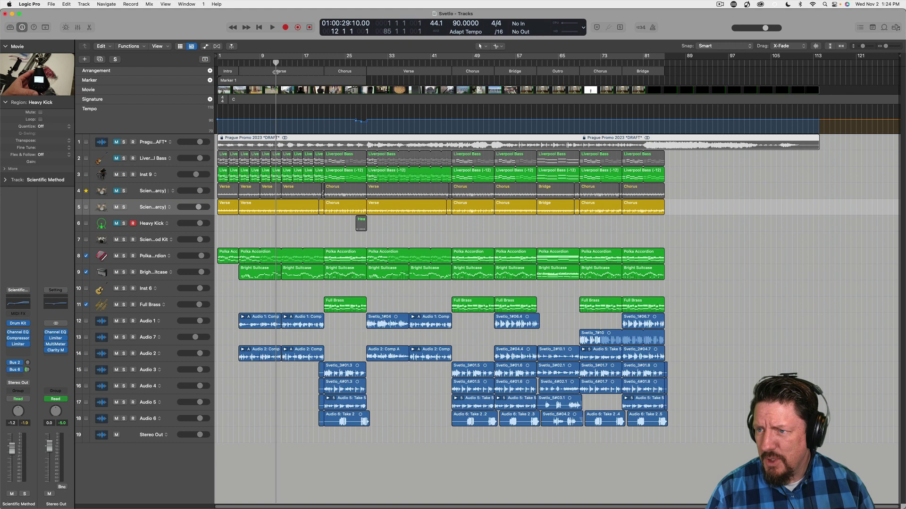
pyautogui.press(',')
pyautogui.press(',')
pyautogui.press(',')
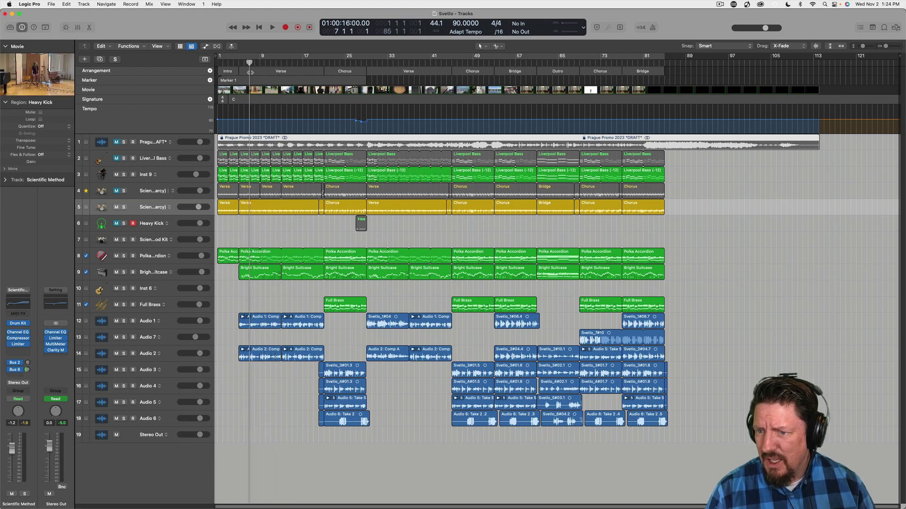
pyautogui.press('space')
pyautogui.press('Return')
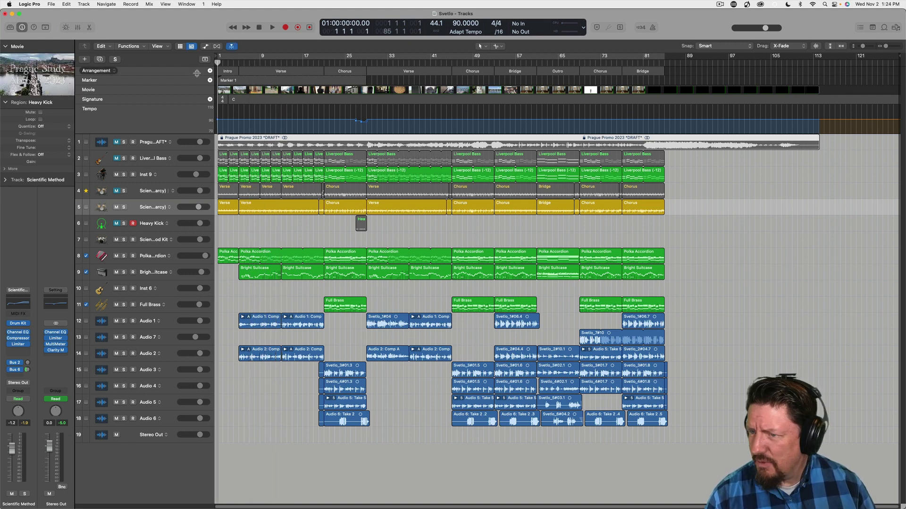
# Step: Watch the movie in a large window moved off the tracks, parked at the start
pyautogui.doubleClick(63, 79)
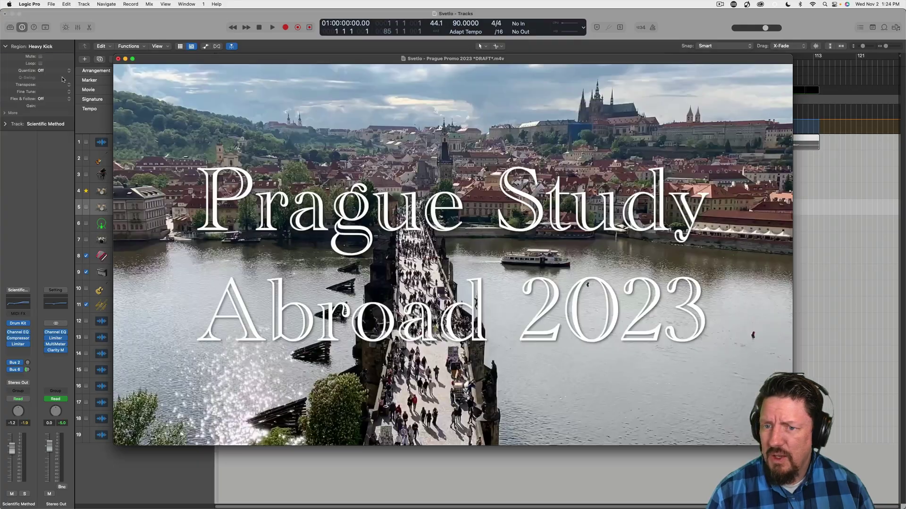
pyautogui.press('space')
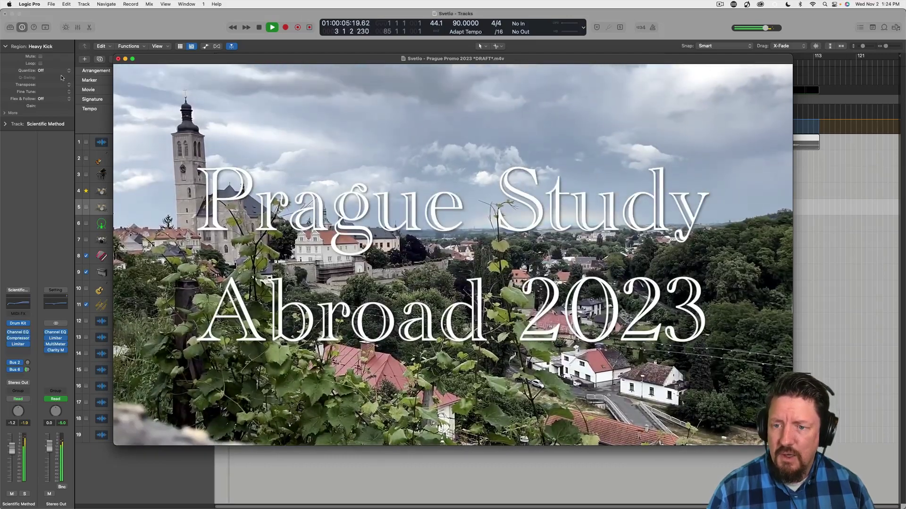
pyautogui.press('space')
pyautogui.moveTo(159, 60); pyautogui.dragTo(205, 153)
pyautogui.moveTo(229, 62); pyautogui.dragTo(217, 62)
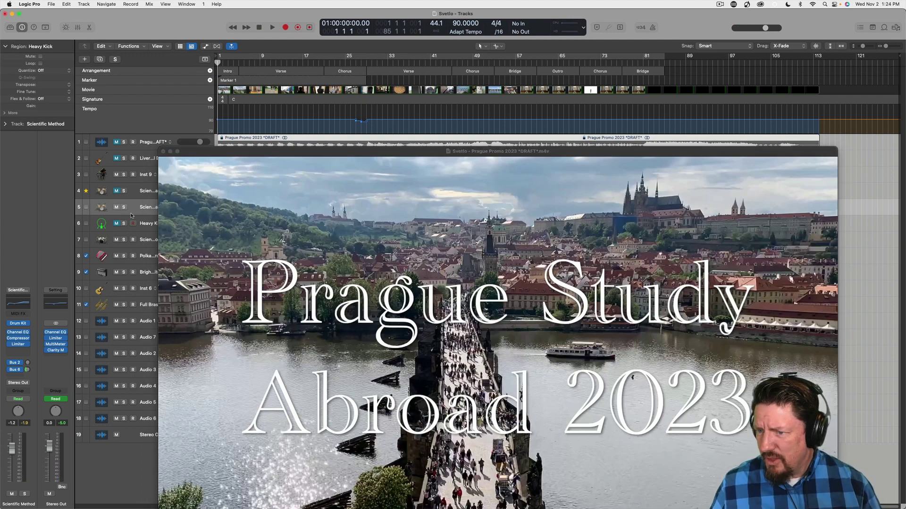
# Step: Record-arm Heavy Kick, record a free-tempo take at the project start, and apply its tempo
pyautogui.click(147, 220)
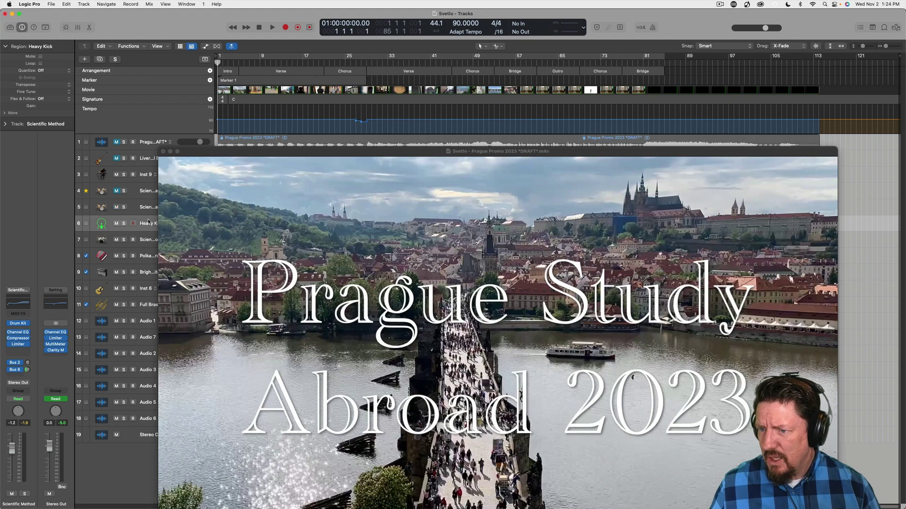
pyautogui.click(296, 27)
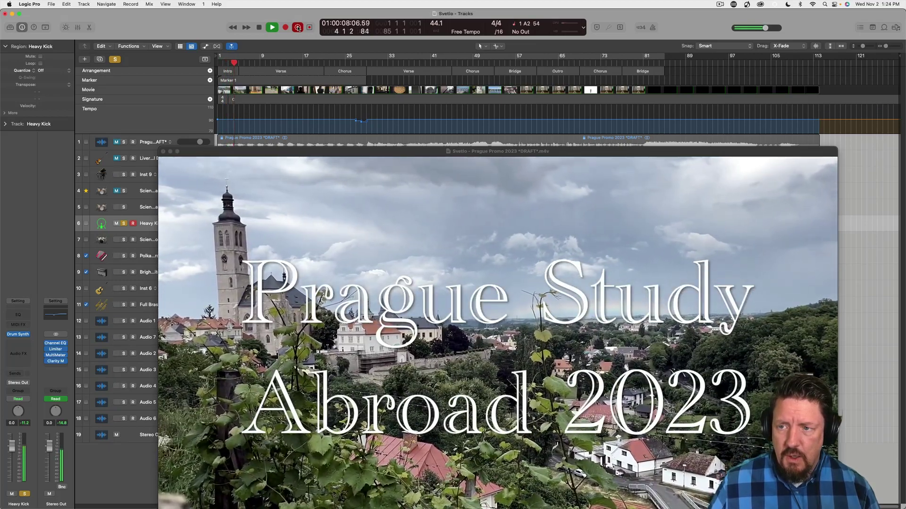
pyautogui.click(164, 154)
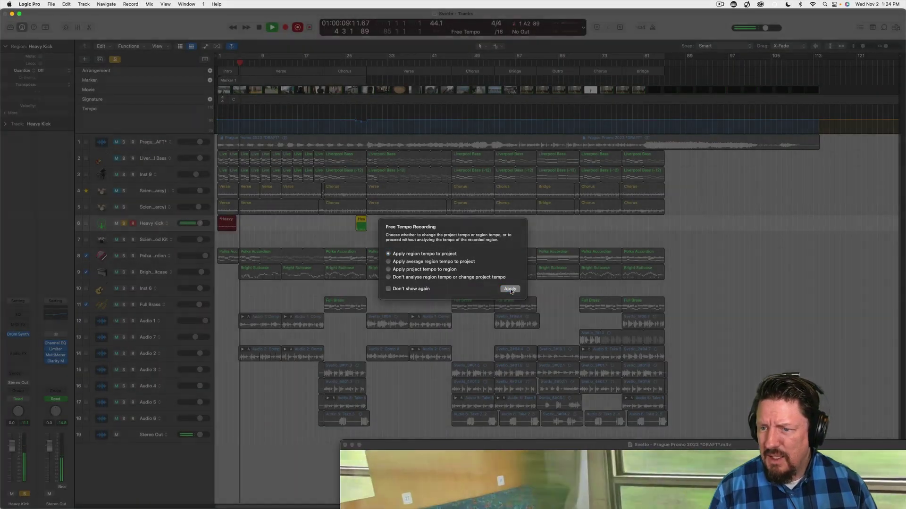
pyautogui.press('Return')
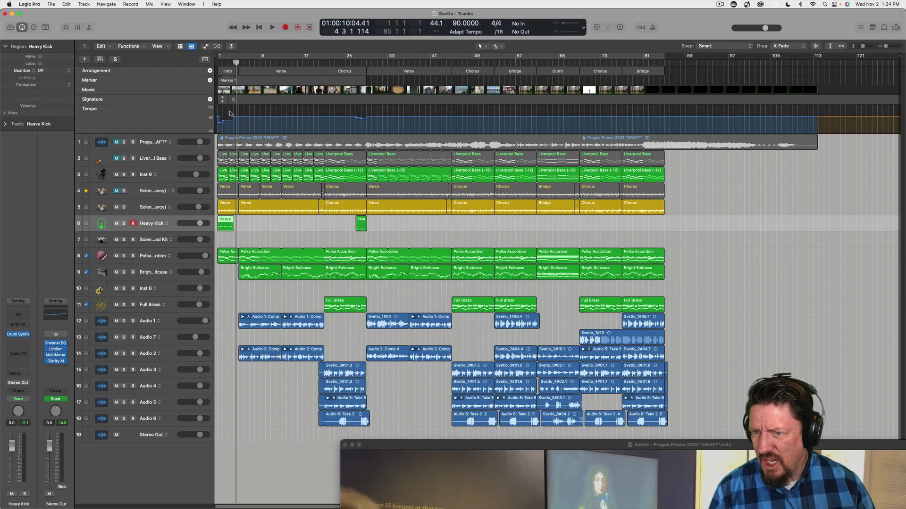
# Step: Play the take with the movie, mute Heavy Kick, and undo the tempo back to 90 bpm
pyautogui.press('Return')
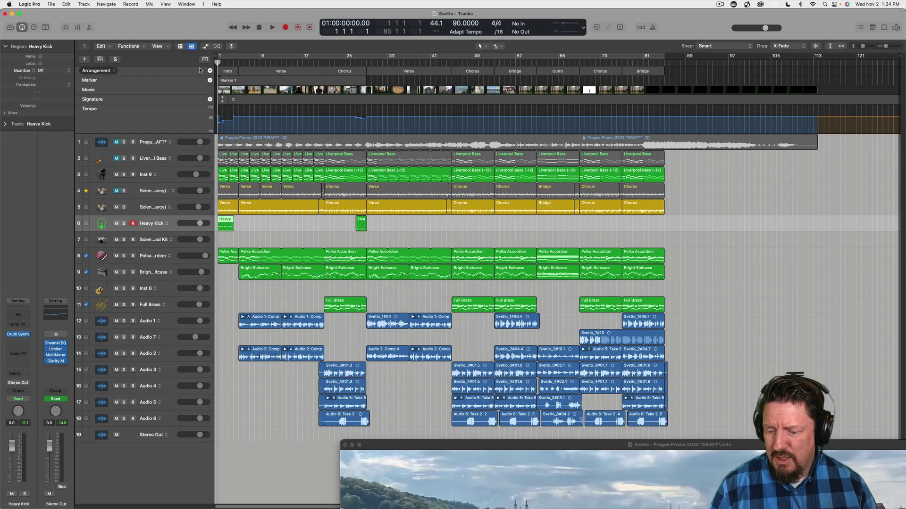
pyautogui.press('space')
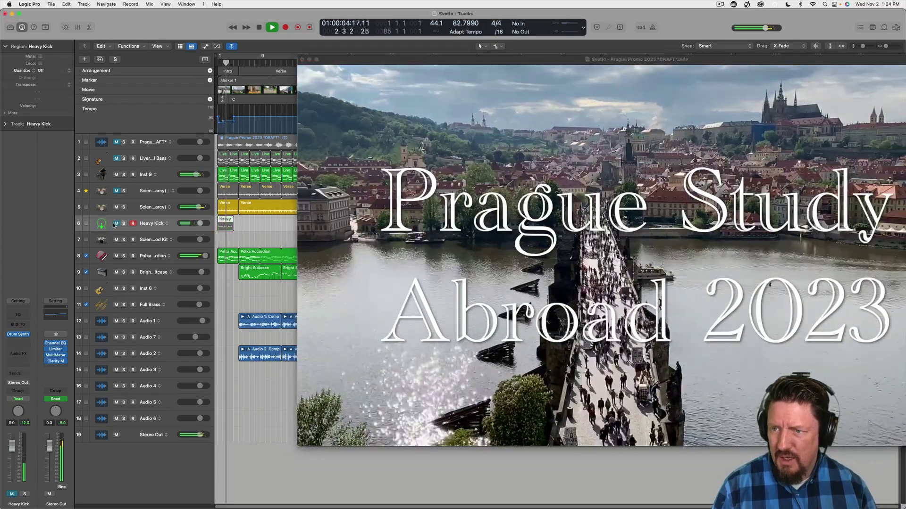
pyautogui.click(115, 224)
pyautogui.press('space')
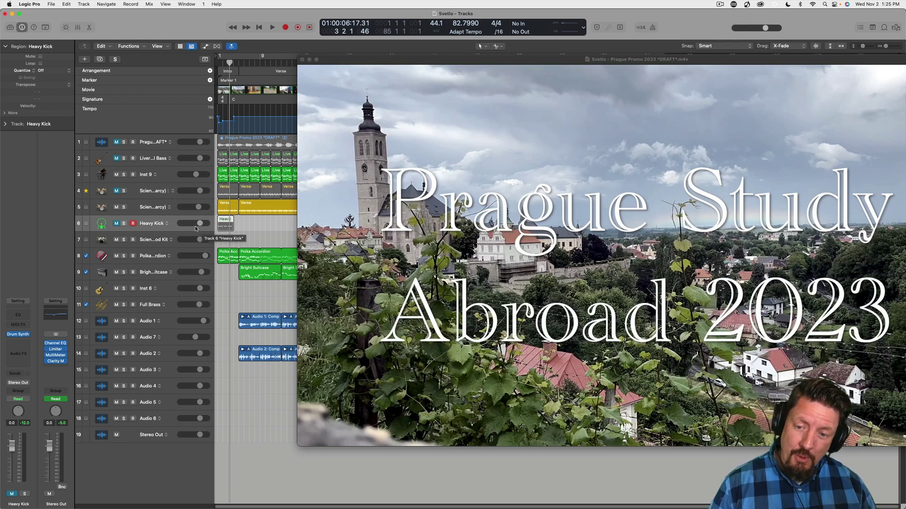
pyautogui.press('super+z')
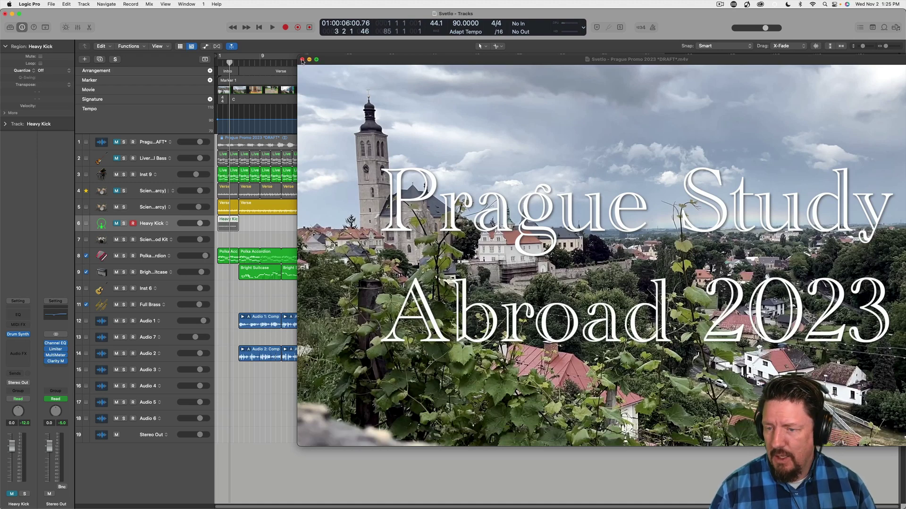
# Step: Undo the start-of-project take, unmute Heavy Kick, and open its bar 27–29 region in the Piano Roll
pyautogui.press('super+z')
pyautogui.press('super+z')
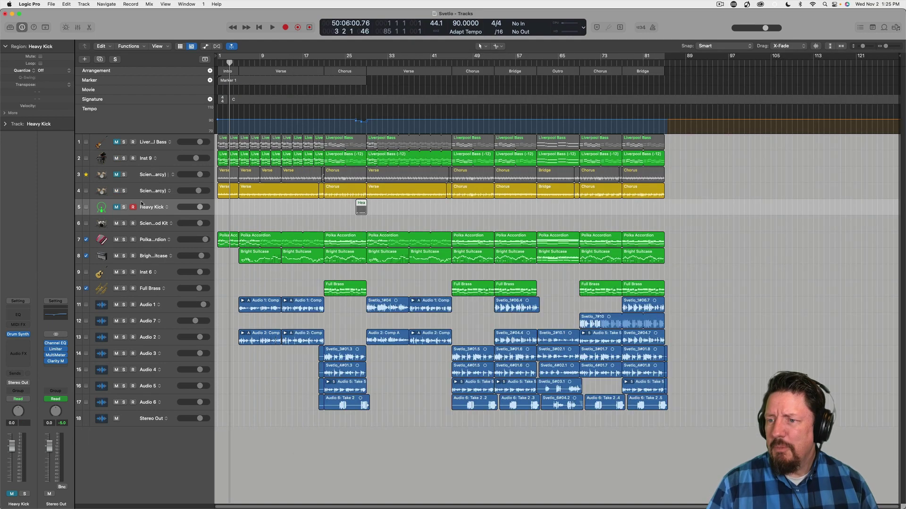
pyautogui.click(117, 208)
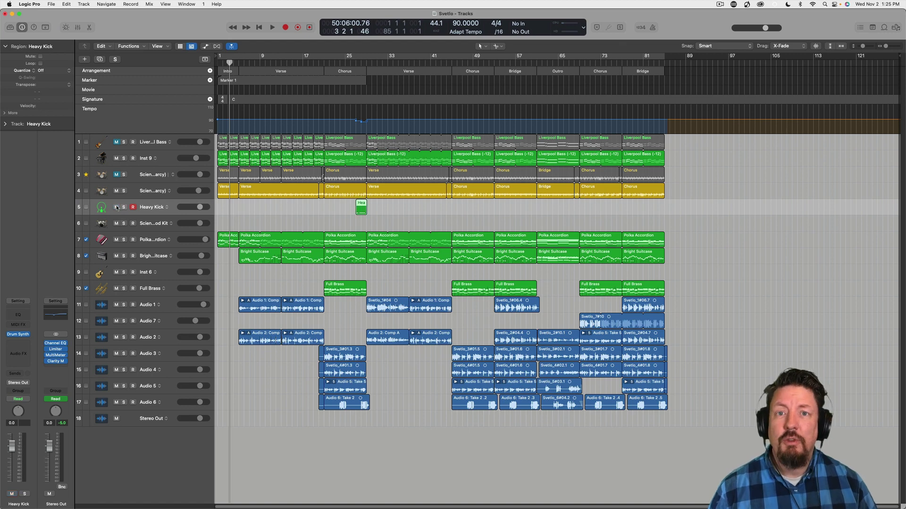
pyautogui.doubleClick(361, 204)
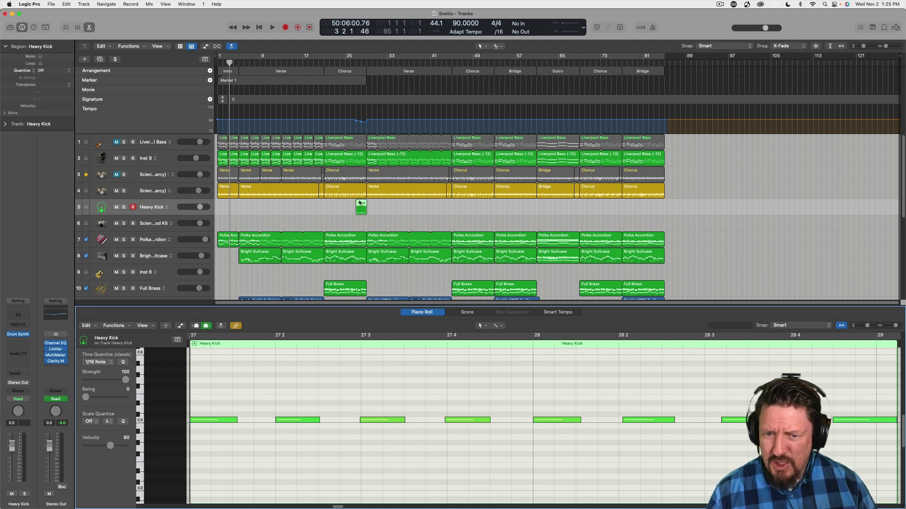
# Step: Show the Heavy Kick region's 88.0 beat markers in an enlarged Smart Tempo editor
pyautogui.click(562, 313)
pyautogui.moveTo(599, 306); pyautogui.dragTo(615, 179)
pyautogui.hotkey('shift', '/')
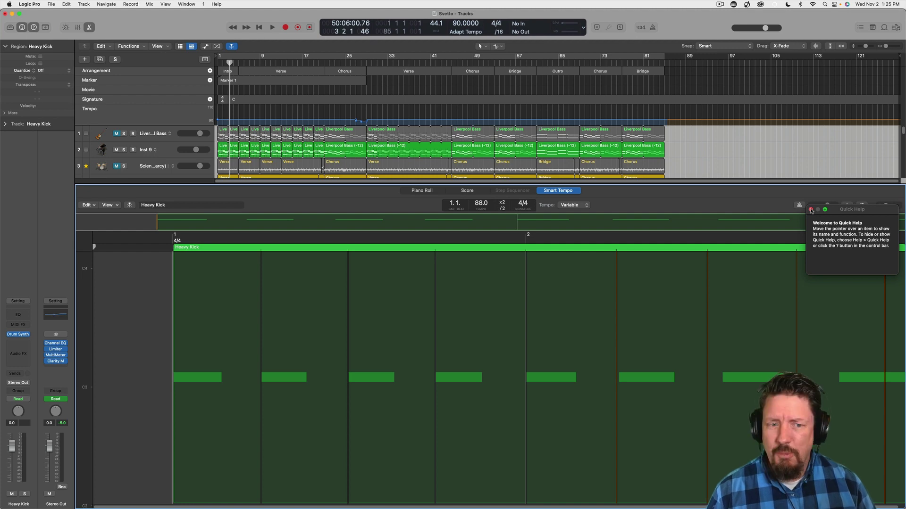
pyautogui.click(35, 27)
pyautogui.click(218, 4)
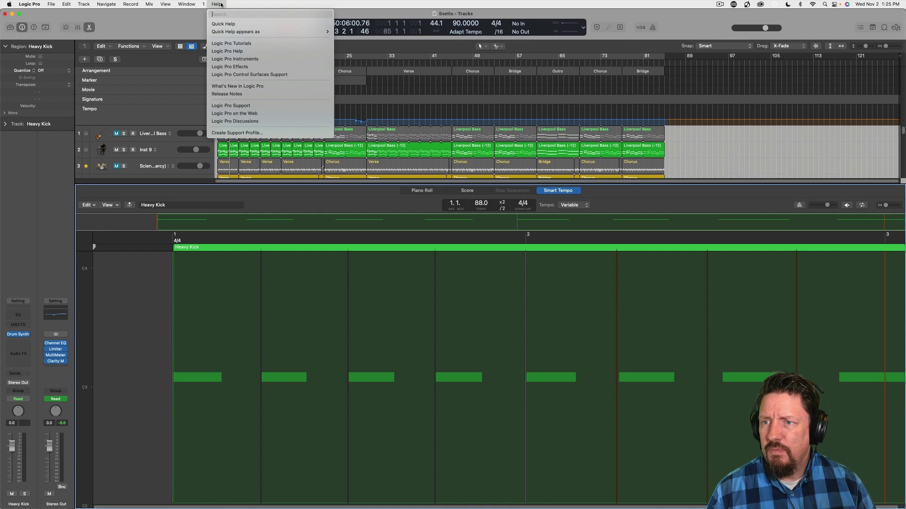
pyautogui.click(533, 225)
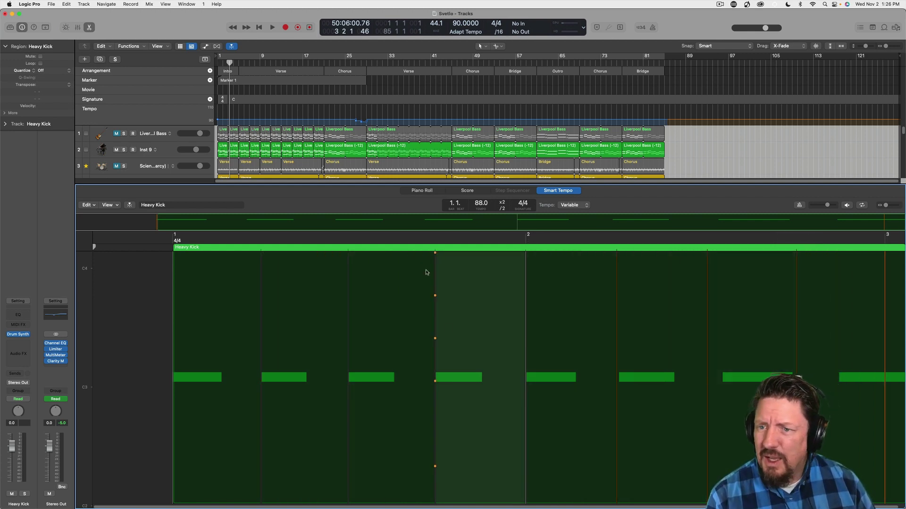
# Step: Shrink the editor, move the playhead near bar 28, and nudge a beat marker onto the kick
pyautogui.moveTo(383, 183); pyautogui.dragTo(377, 267)
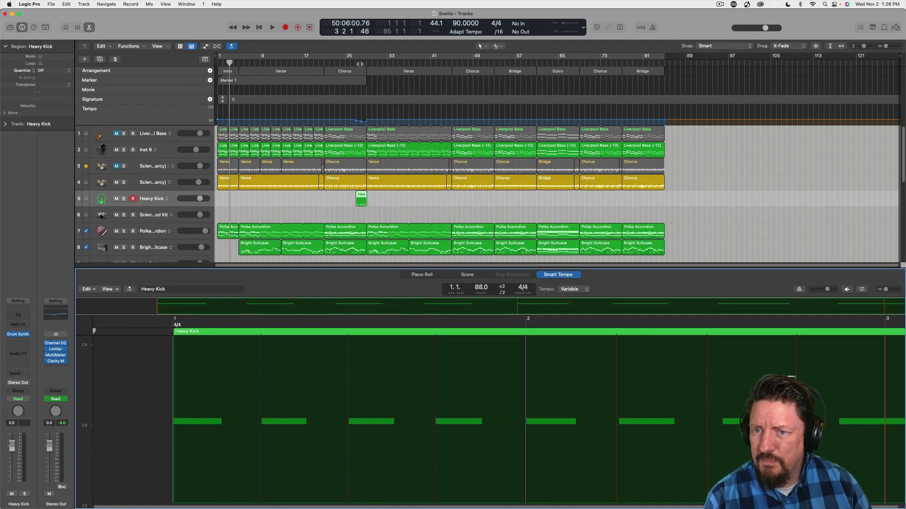
pyautogui.moveTo(360, 64); pyautogui.dragTo(364, 63)
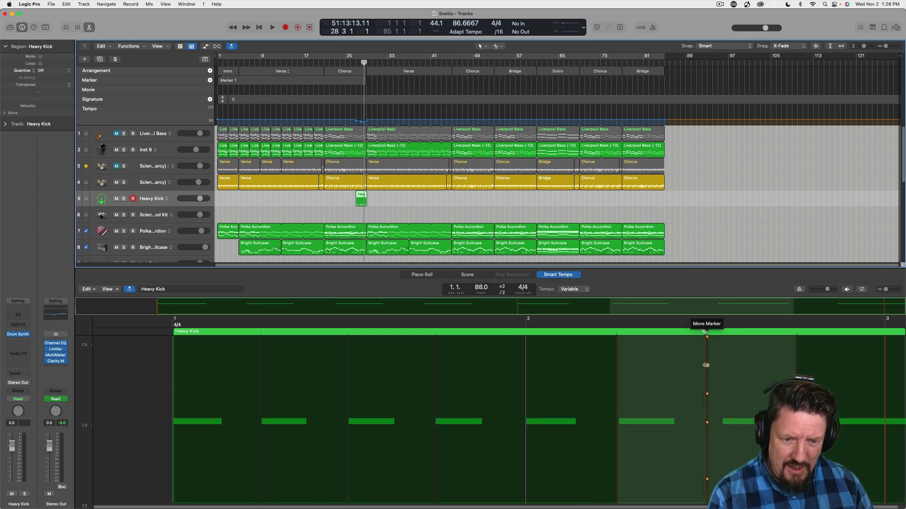
pyautogui.moveTo(706, 365); pyautogui.dragTo(725, 366)
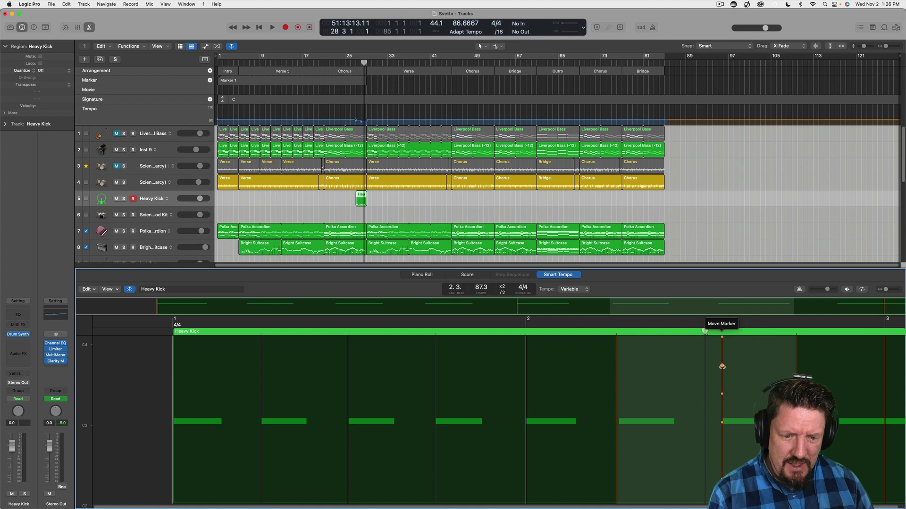
pyautogui.click(721, 367)
pyautogui.moveTo(722, 365); pyautogui.dragTo(704, 364)
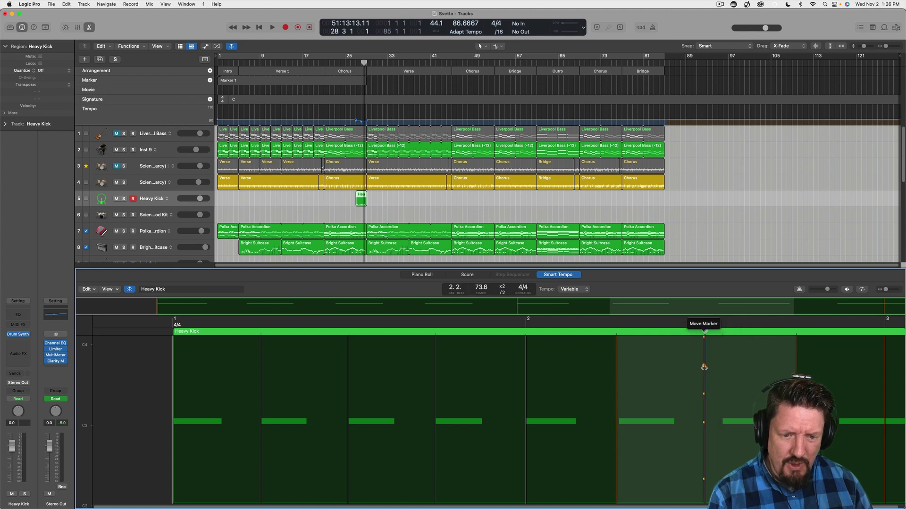
# Step: Rescale the beat grid around the marker, undoing one attempt, so the tempo at 2.2 reads 87.7
pyautogui.click(704, 334)
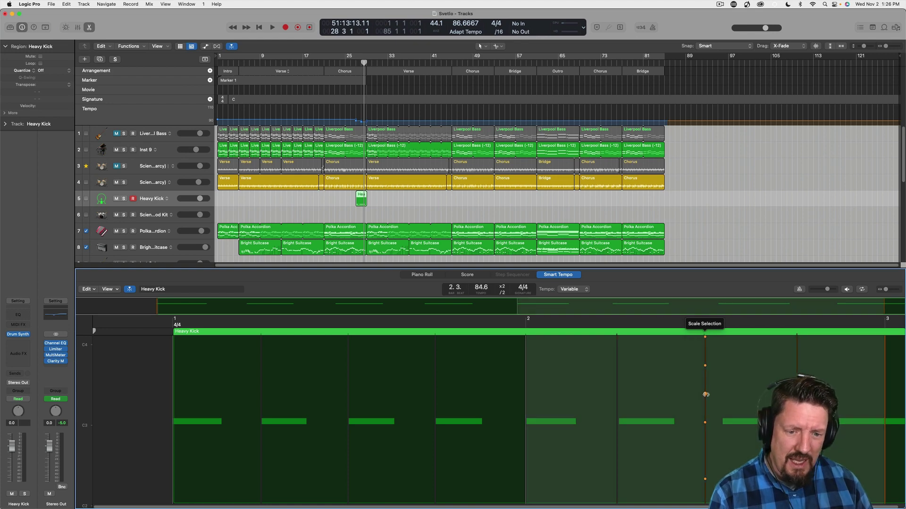
pyautogui.moveTo(704, 394)
pyautogui.mouseDown()
pyautogui.moveTo(727, 395)
pyautogui.moveTo(713, 395)
pyautogui.mouseUp()
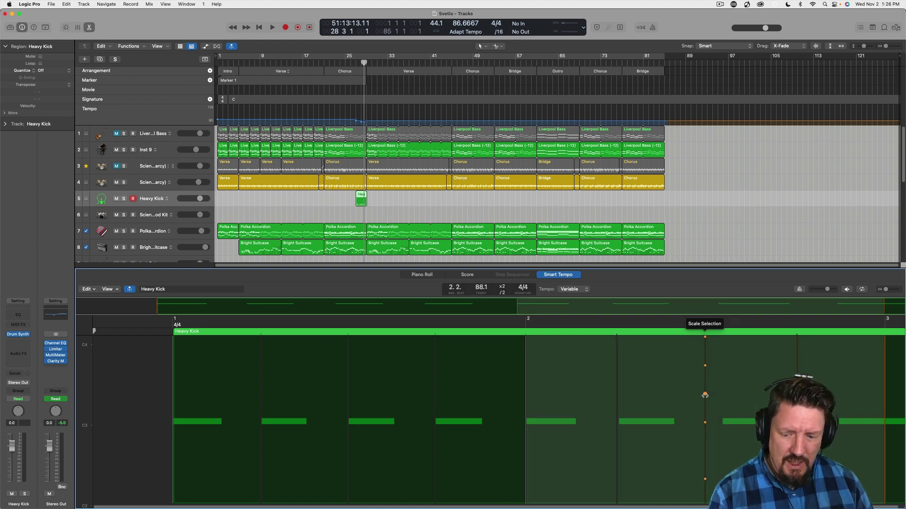
pyautogui.press('super+z')
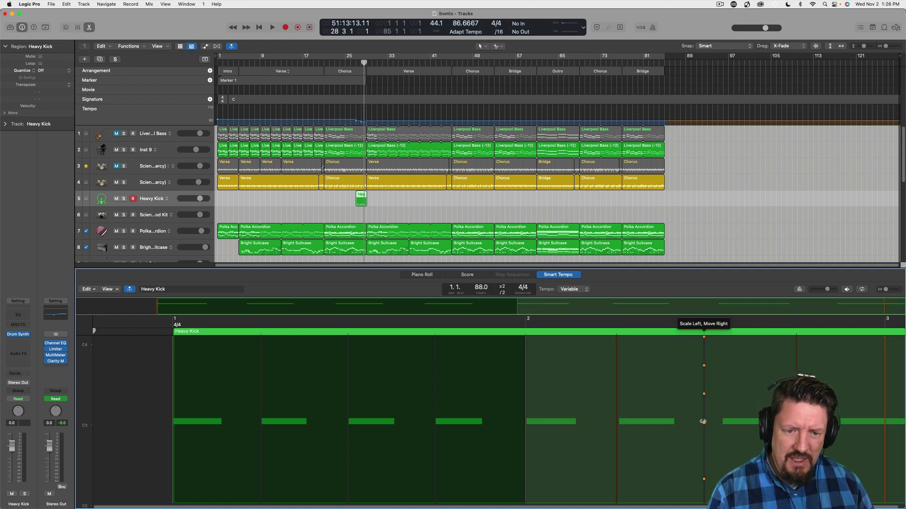
pyautogui.moveTo(703, 421)
pyautogui.mouseDown()
pyautogui.moveTo(724, 421)
pyautogui.moveTo(704, 421)
pyautogui.mouseUp()
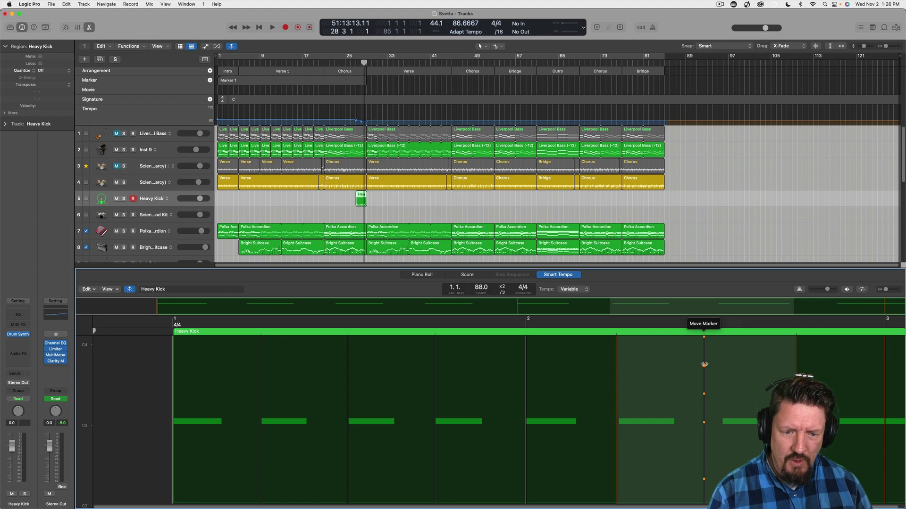
# Step: Align the beat marker to the kick and delete the misplaced bar 3 marker, restoring 88.0
pyautogui.moveTo(704, 365); pyautogui.dragTo(722, 364)
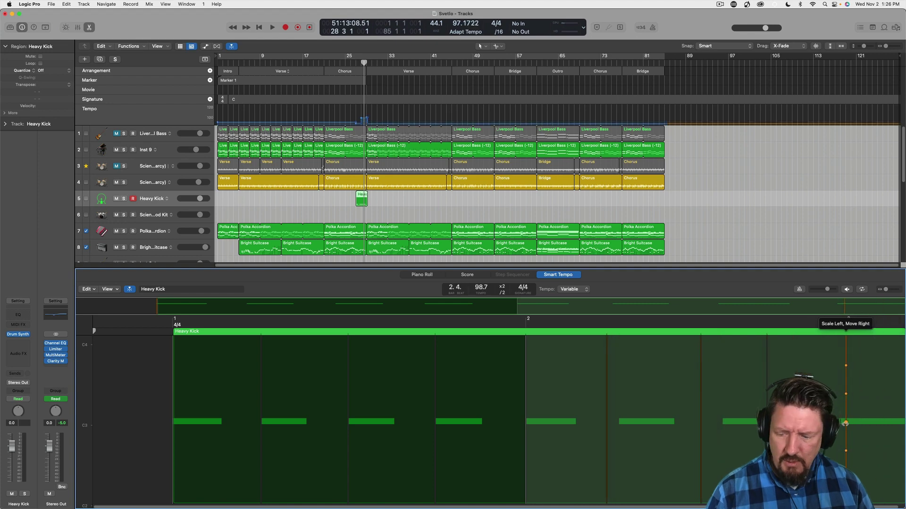
pyautogui.moveTo(885, 373); pyautogui.dragTo(840, 374)
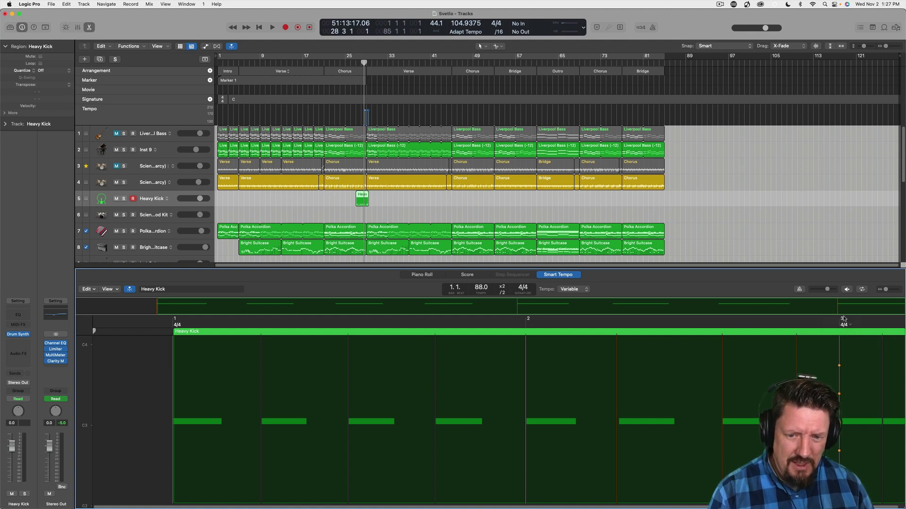
pyautogui.click(796, 333)
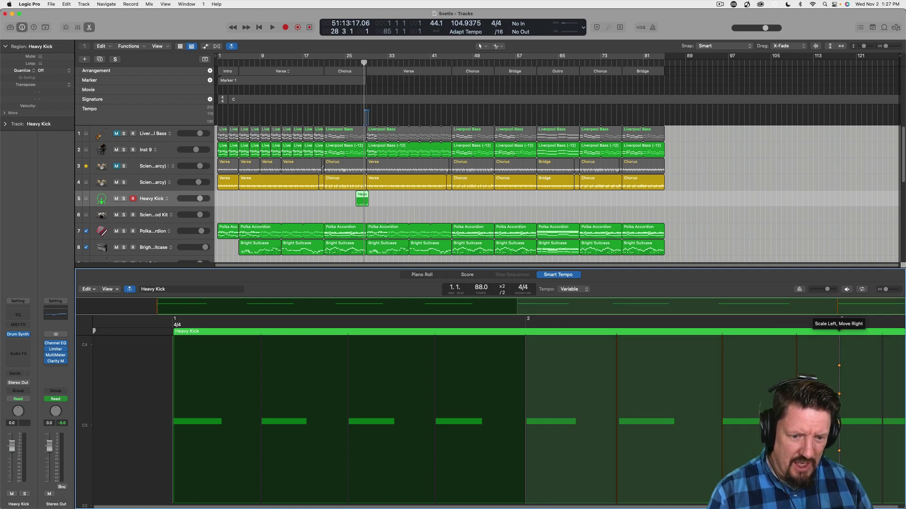
pyautogui.click(844, 419)
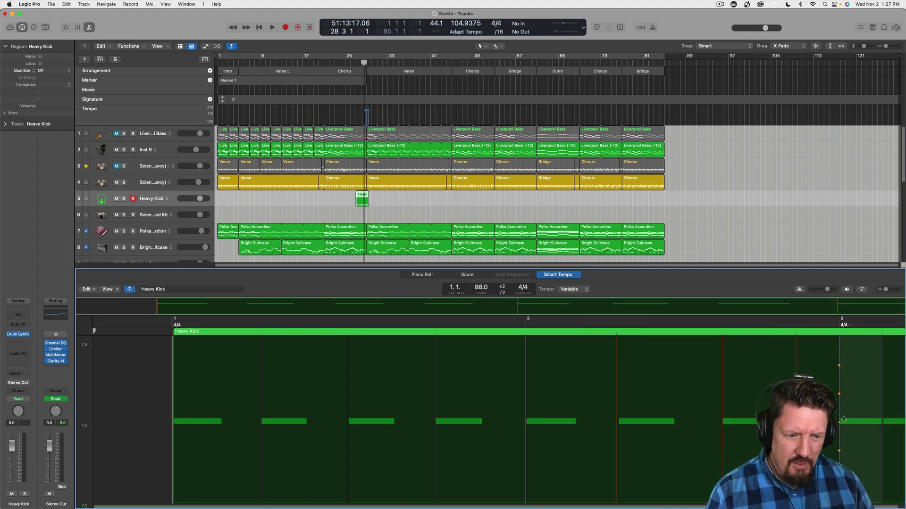
pyautogui.doubleClick(838, 367)
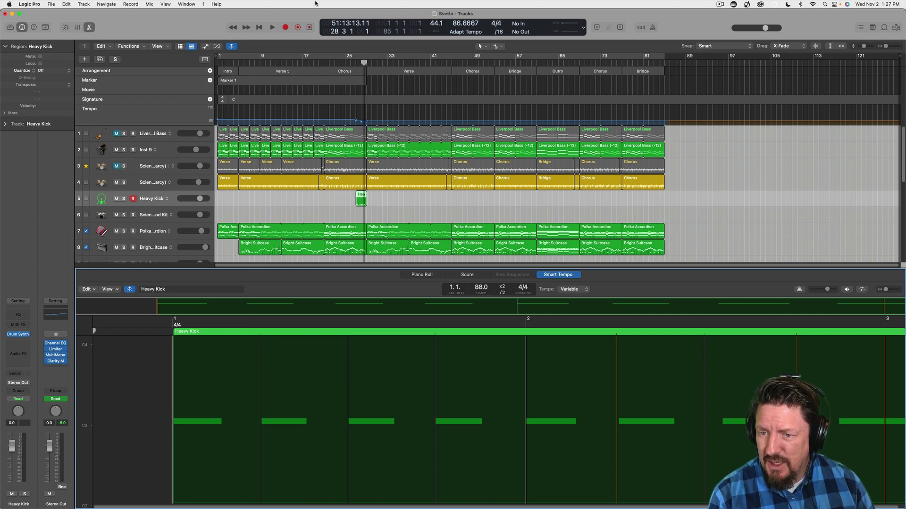
# Step: Play the arrangement from bar 50 twice and stop with the playhead near bar 53
pyautogui.click(350, 62)
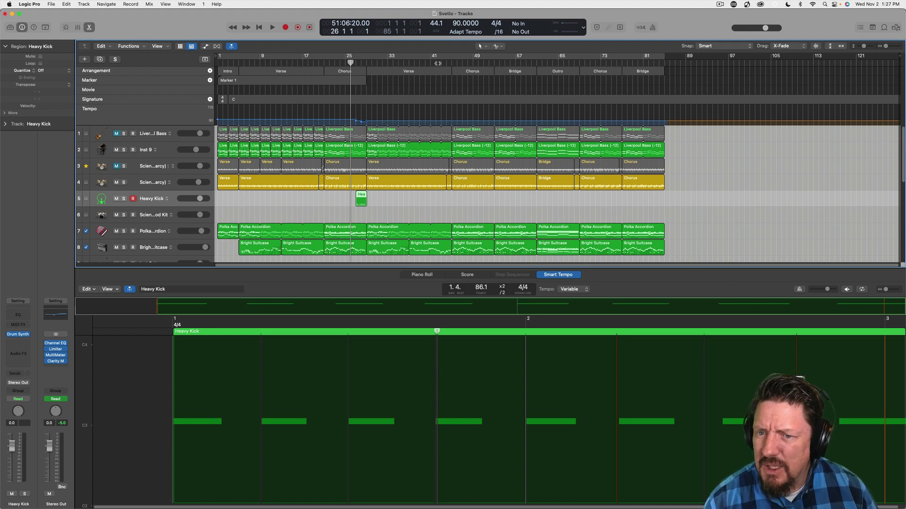
pyautogui.click(483, 62)
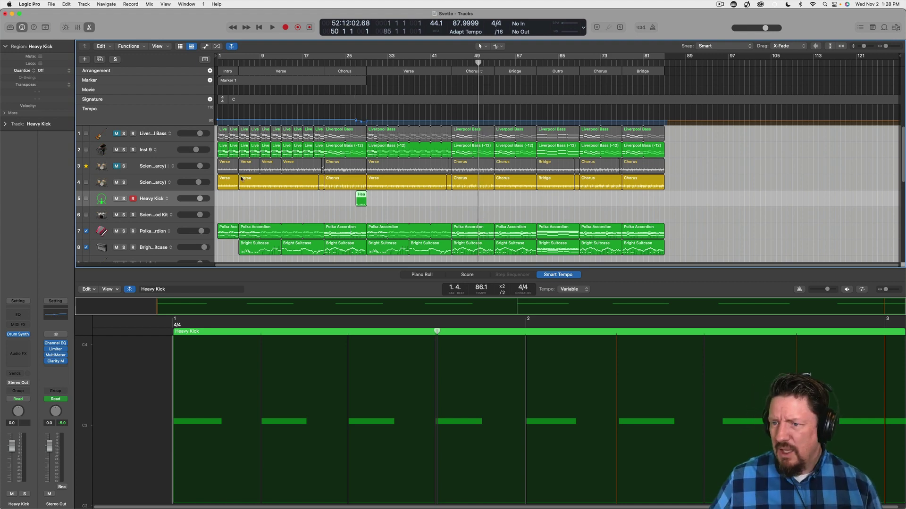
pyautogui.click(273, 28)
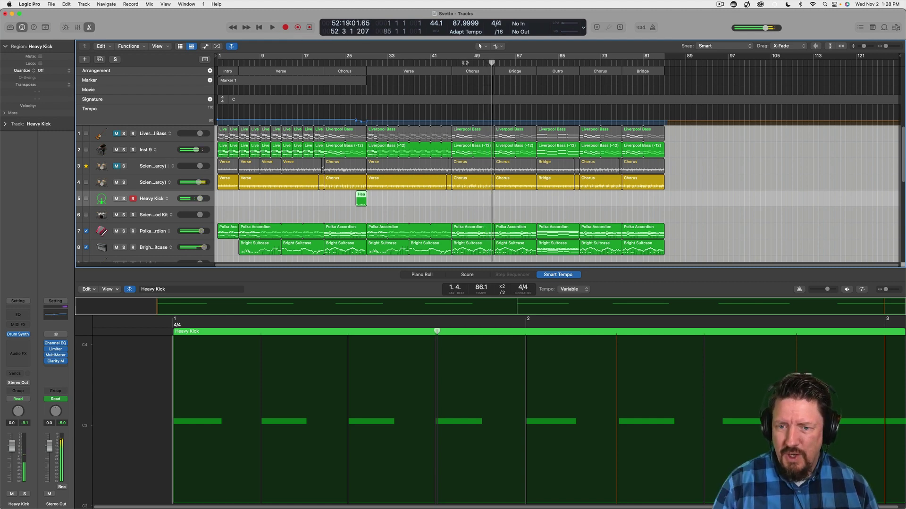
pyautogui.click(259, 27)
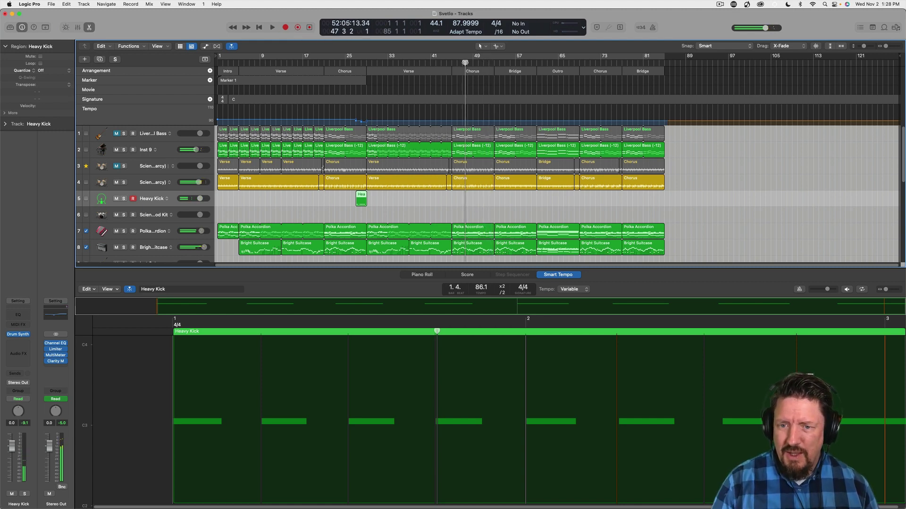
pyautogui.click(275, 28)
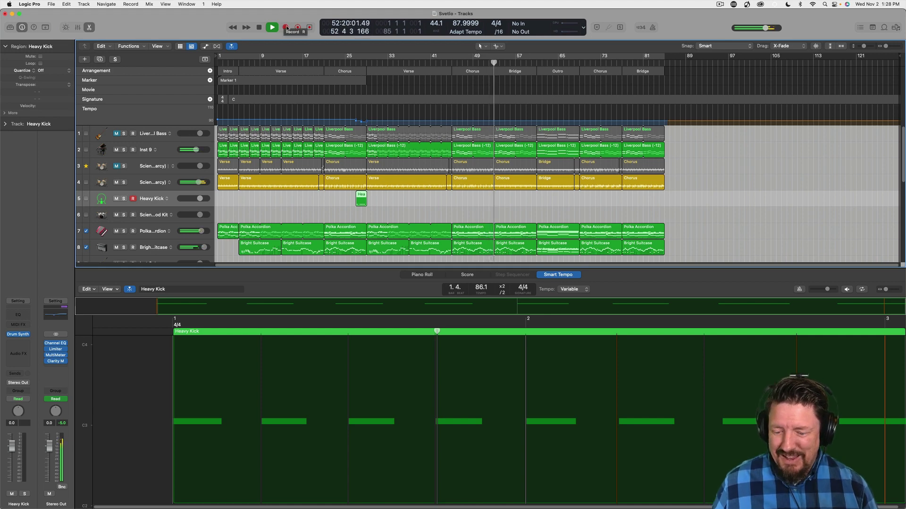
pyautogui.press('space')
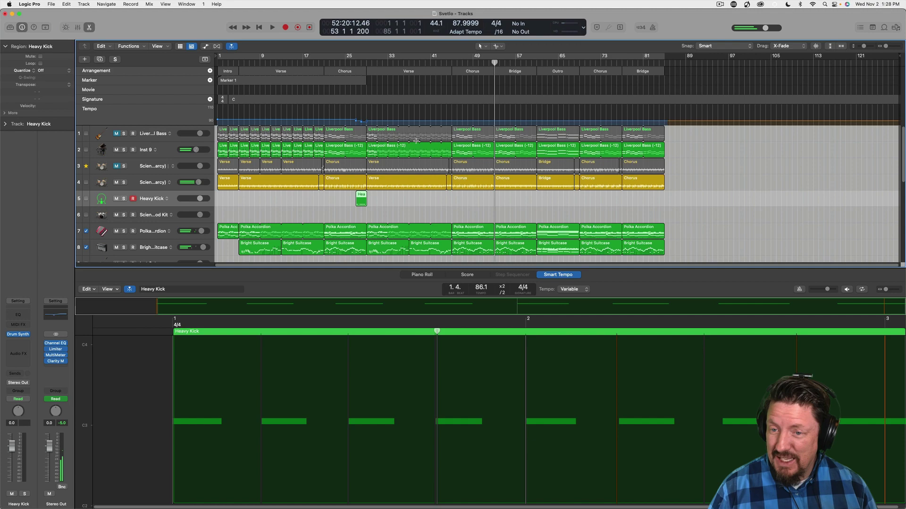
pyautogui.scroll(-5, 418, 151)
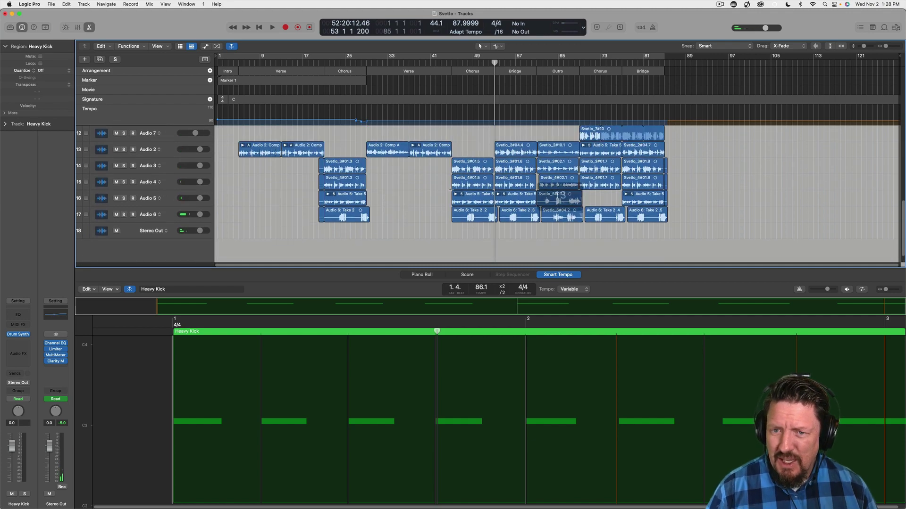
pyautogui.scroll(-6, 450, 189)
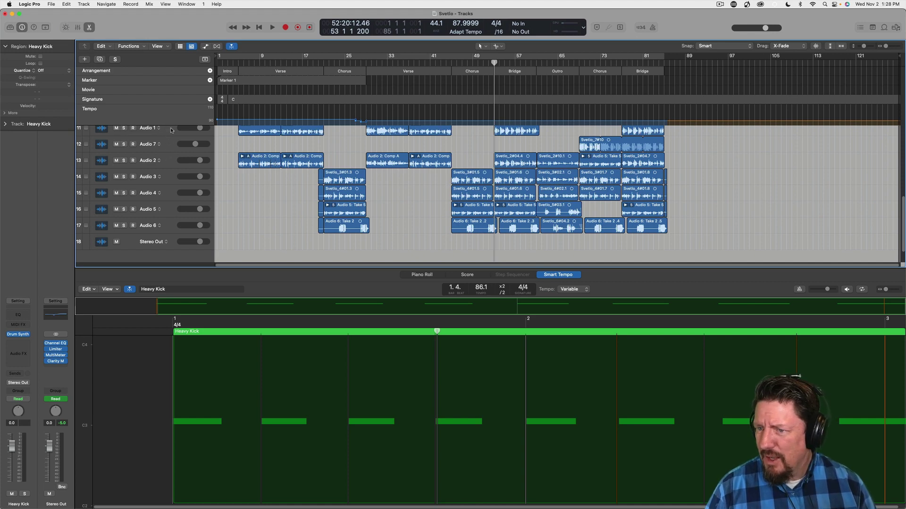
pyautogui.click(170, 132)
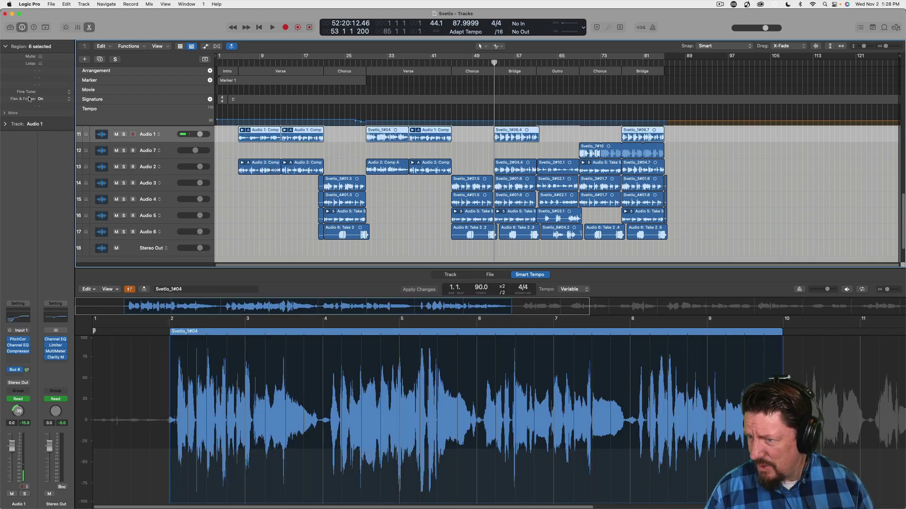
pyautogui.click(170, 151)
pyautogui.click(171, 167)
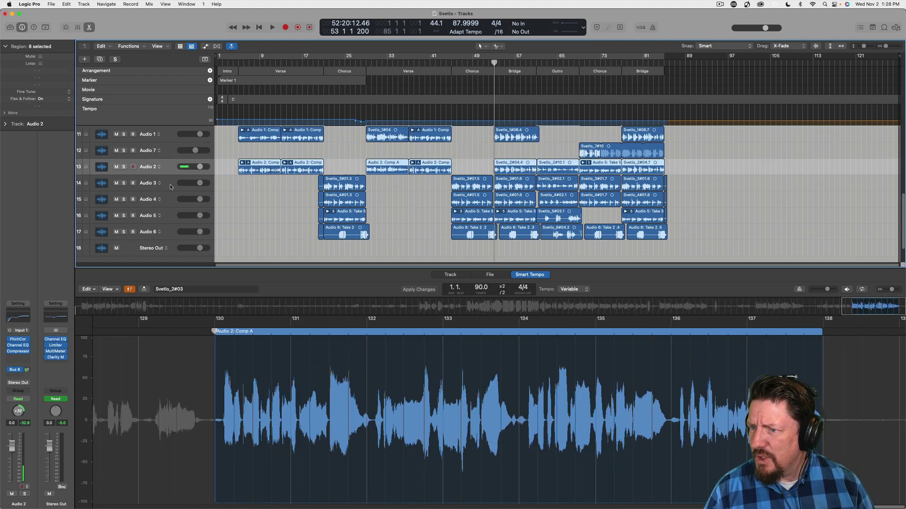
pyautogui.click(172, 184)
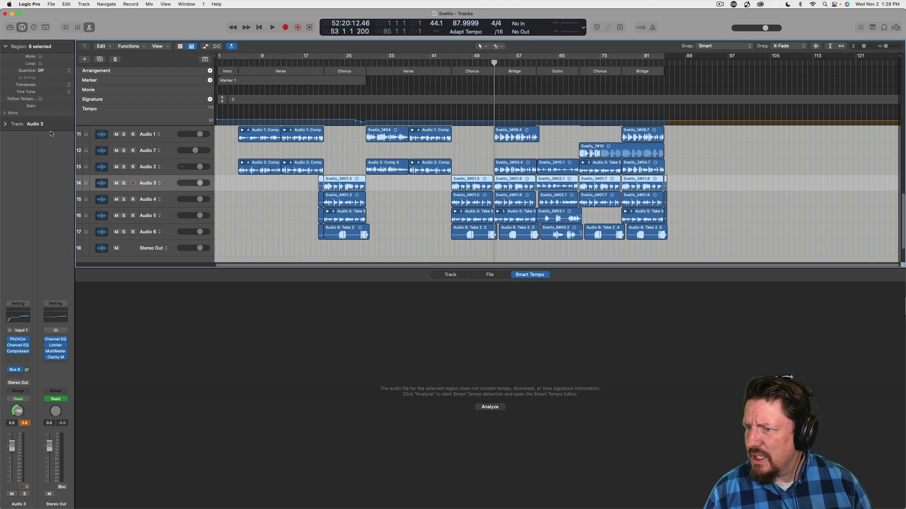
pyautogui.click(41, 99)
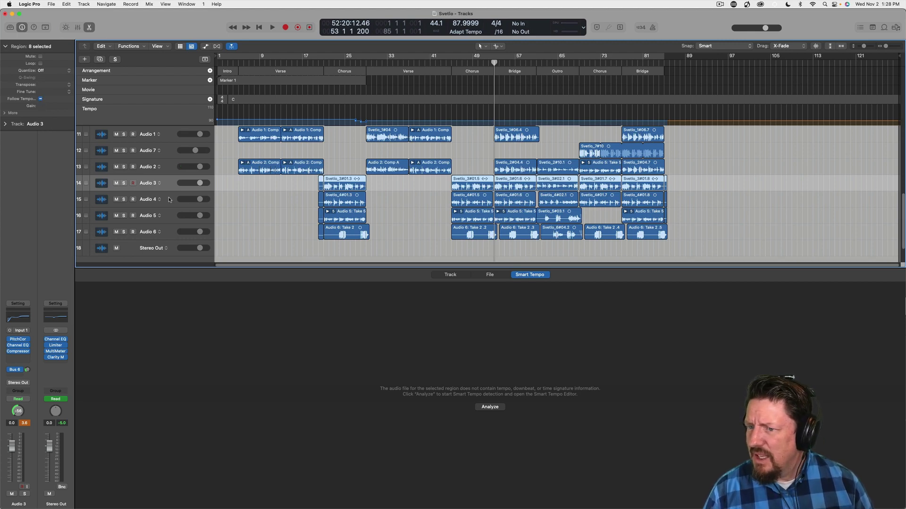
pyautogui.click(169, 200)
pyautogui.click(41, 99)
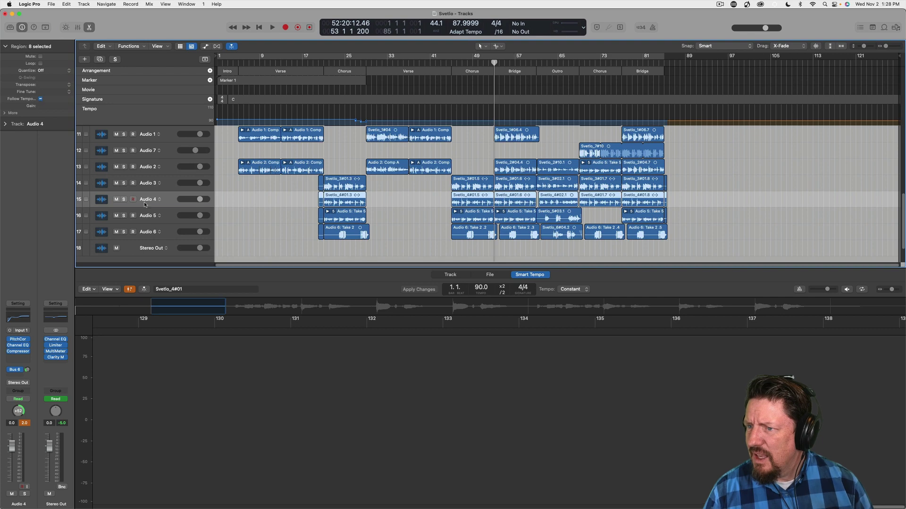
pyautogui.click(171, 217)
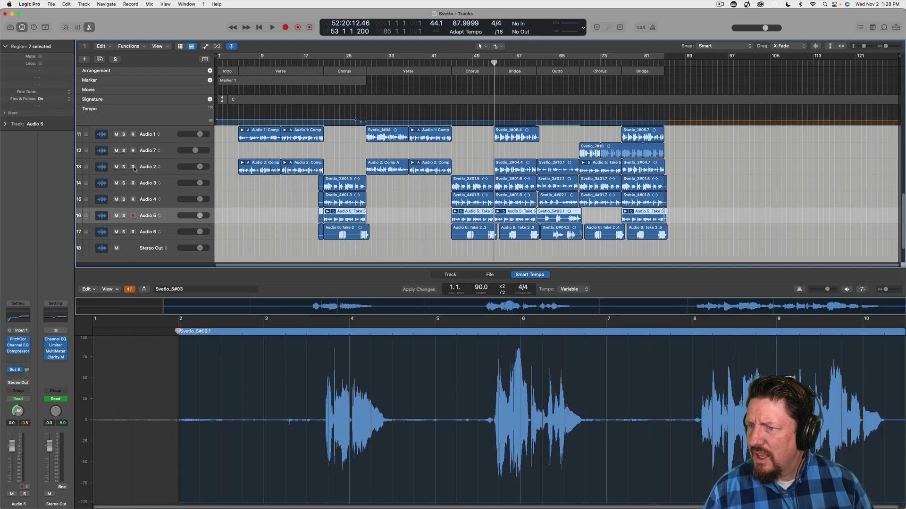
pyautogui.click(171, 230)
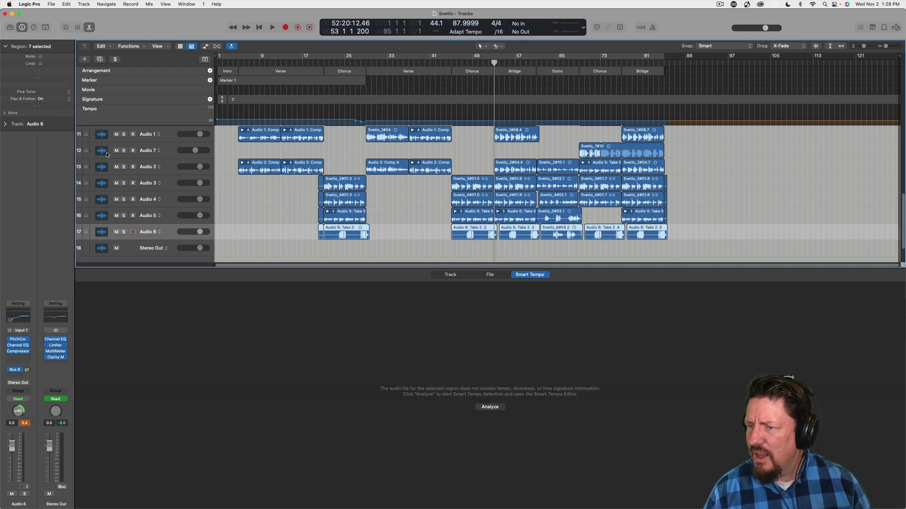
pyautogui.click(172, 182)
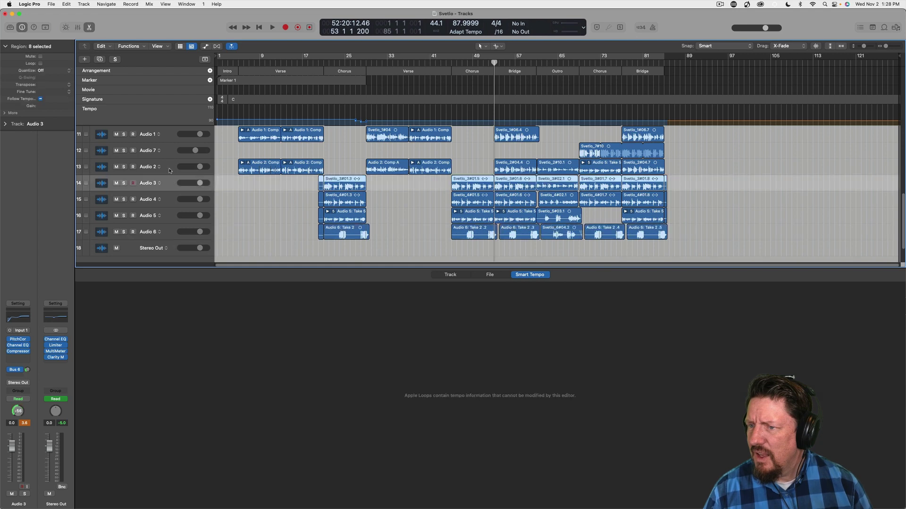
pyautogui.click(166, 168)
pyautogui.click(169, 183)
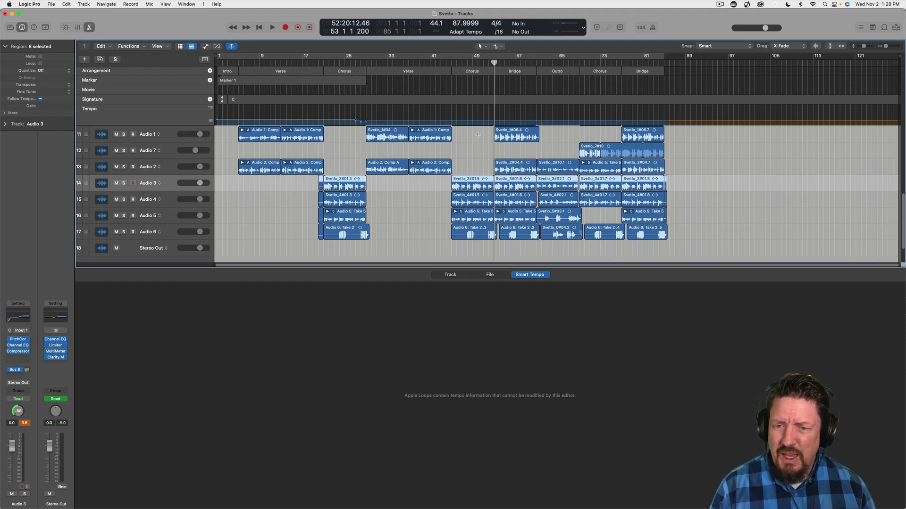
# Step: Start Svetlo playback and select the Heavy Kick track to show its region in Smart Tempo
pyautogui.press('space')
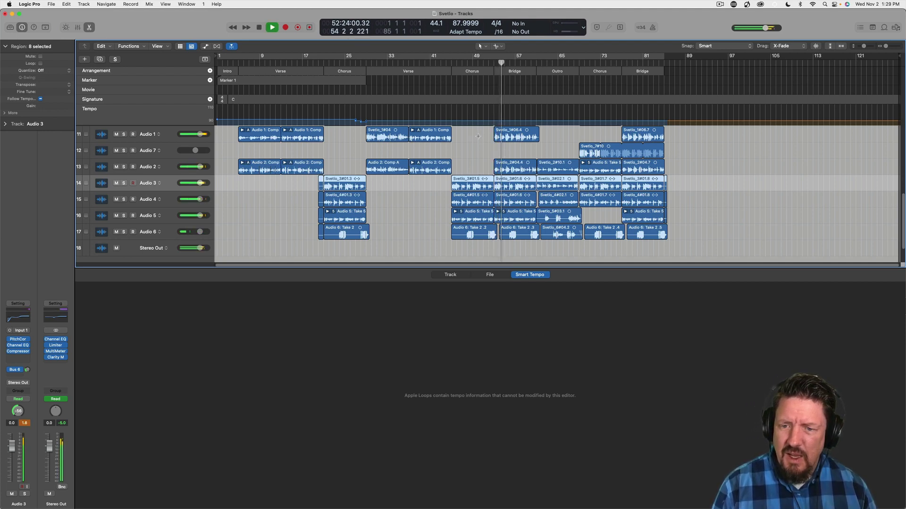
pyautogui.scroll(5, 477, 137)
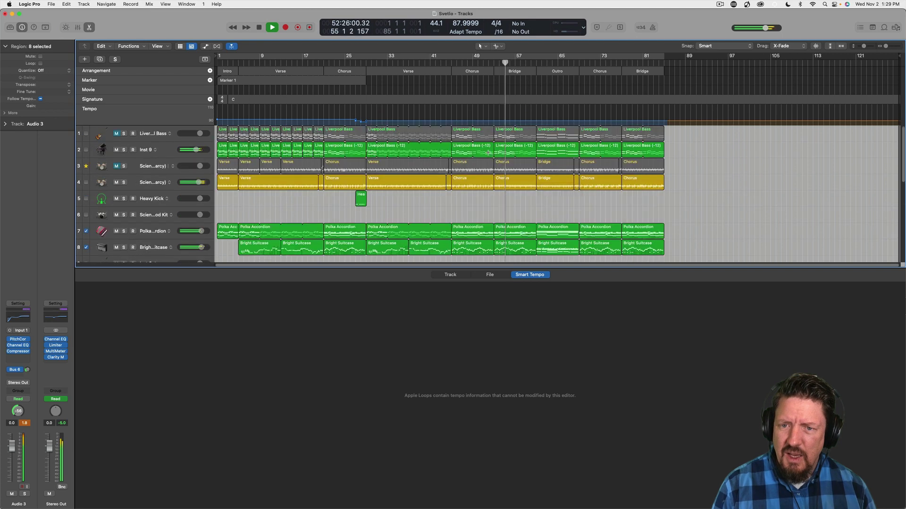
pyautogui.scroll(-5, 488, 153)
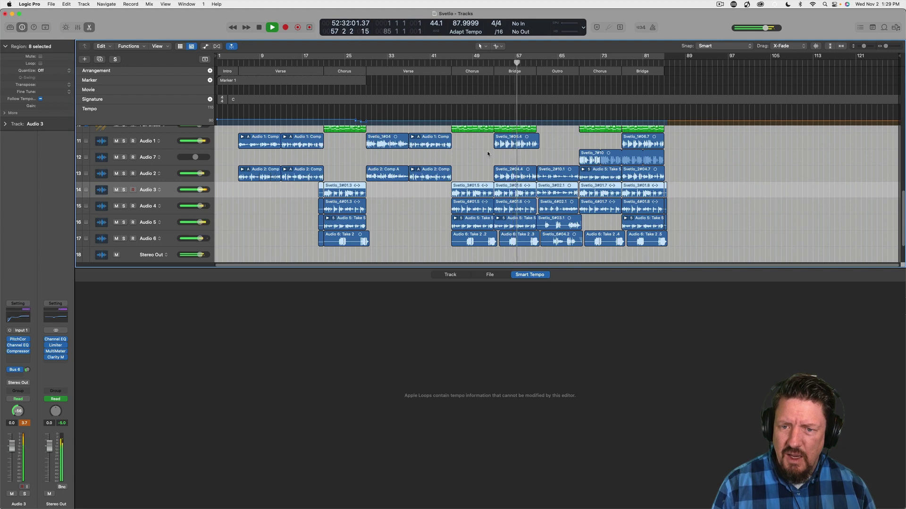
pyautogui.scroll(5, 487, 154)
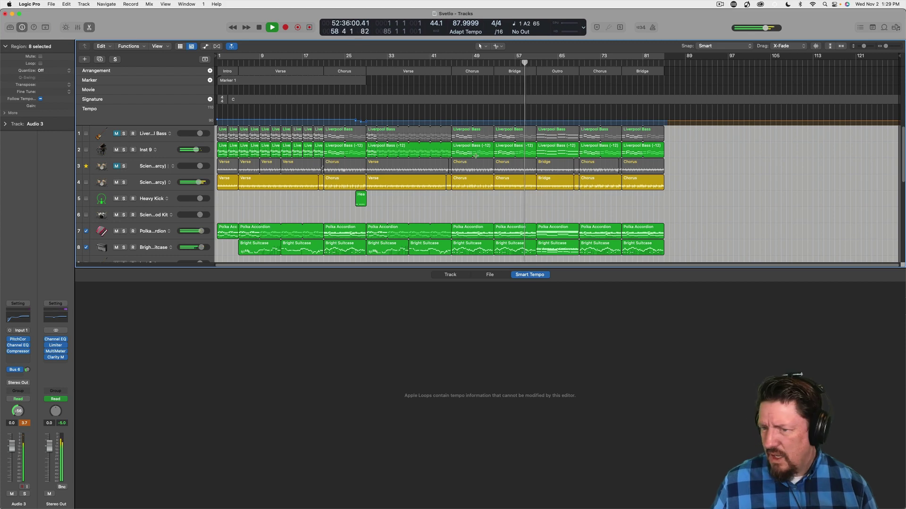
pyautogui.click(149, 197)
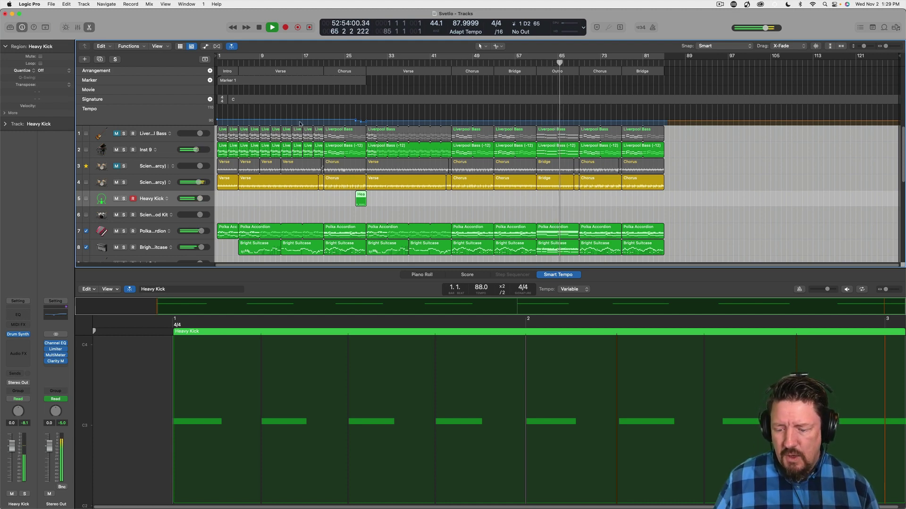
# Step: Stop playback at bar 60 and close the editor pane to show all 18 tracks
pyautogui.press('space')
pyautogui.click(536, 63)
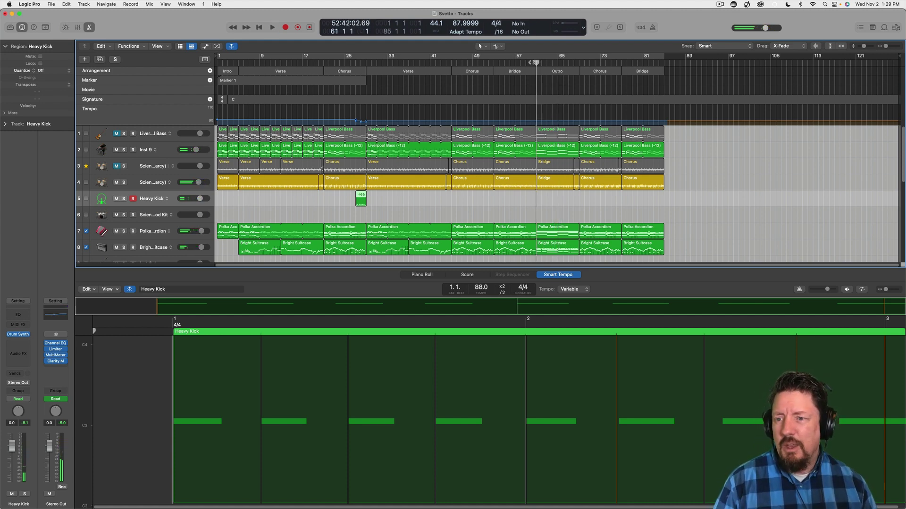
pyautogui.scroll(-10, 556, 198)
pyautogui.scroll(10, 320, 190)
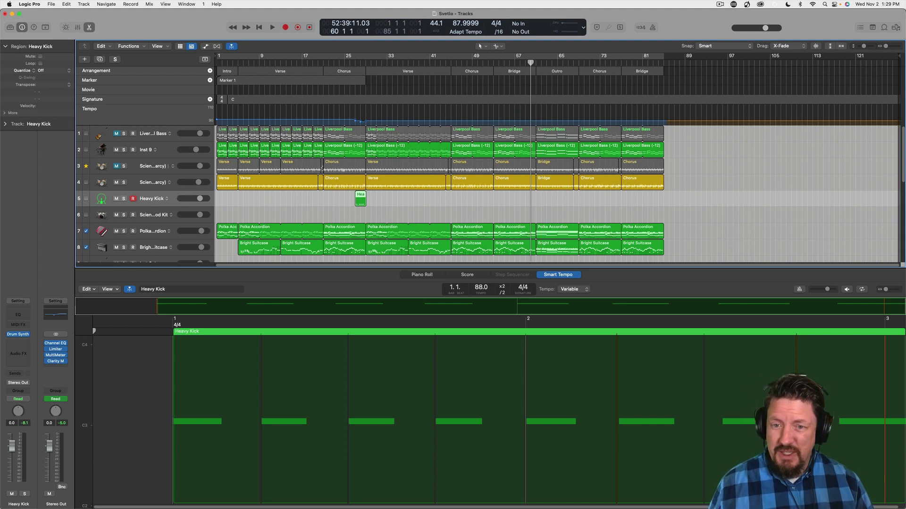
pyautogui.scroll(-6, 527, 208)
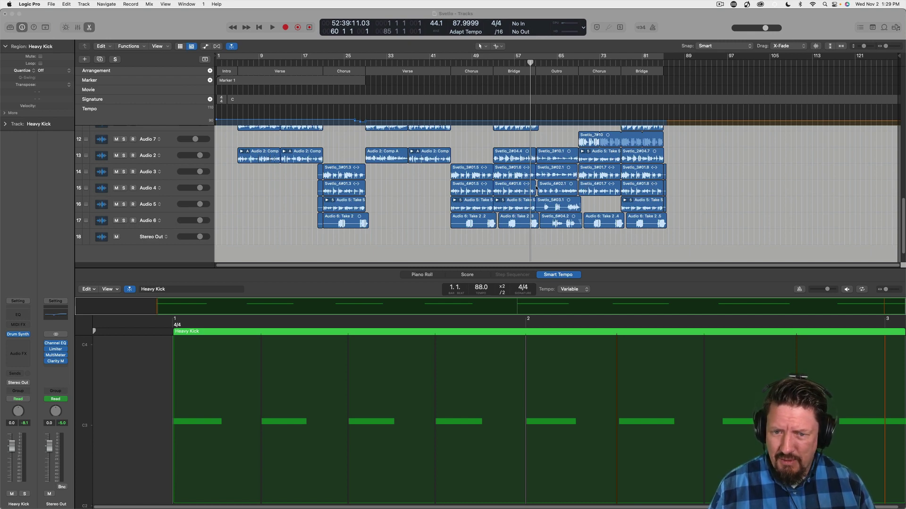
pyautogui.scroll(10, 496, 190)
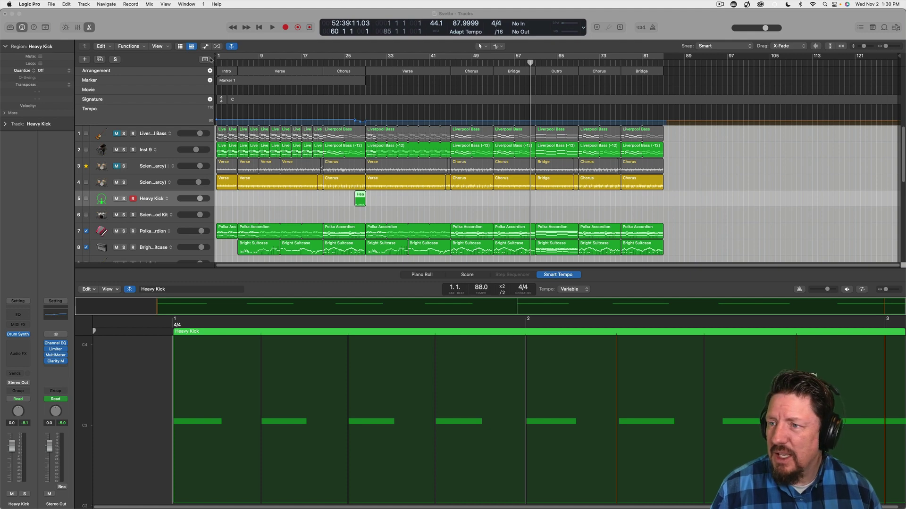
pyautogui.click(90, 27)
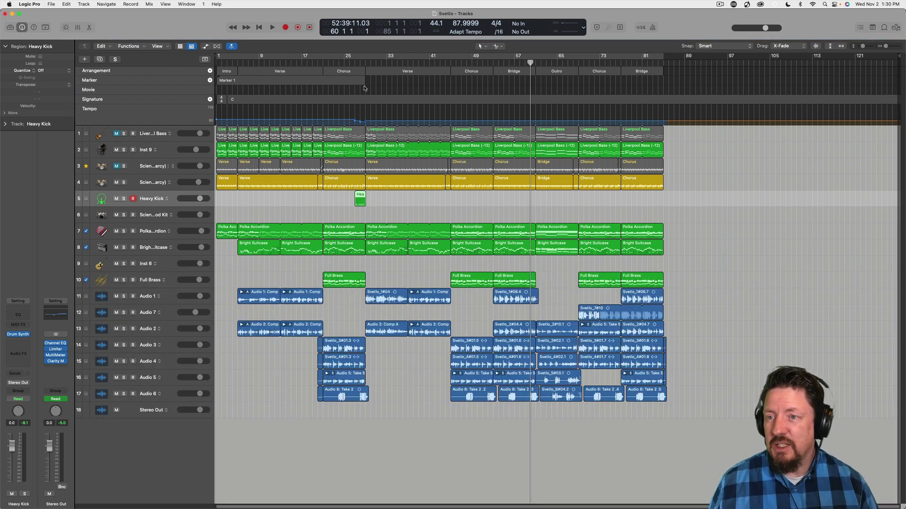
# Step: Start a new project, closing Svetlo without saving
pyautogui.click(55, 4)
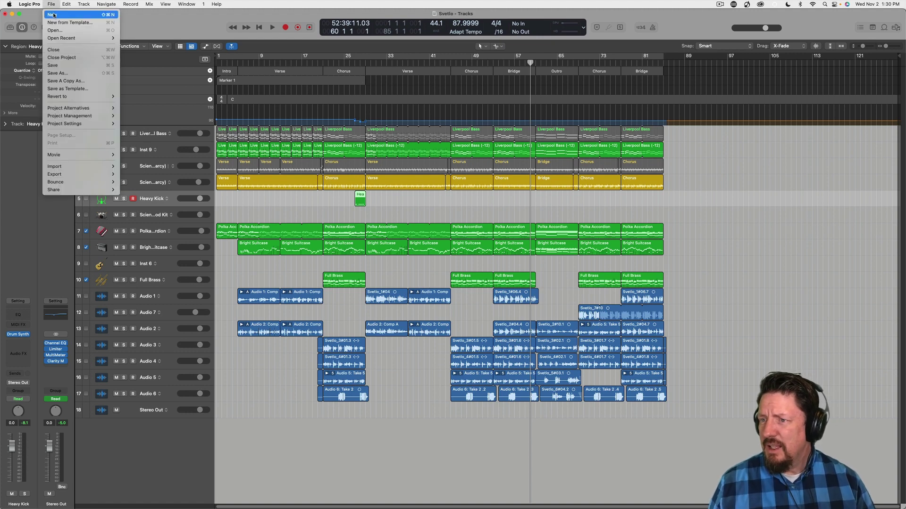
pyautogui.click(60, 15)
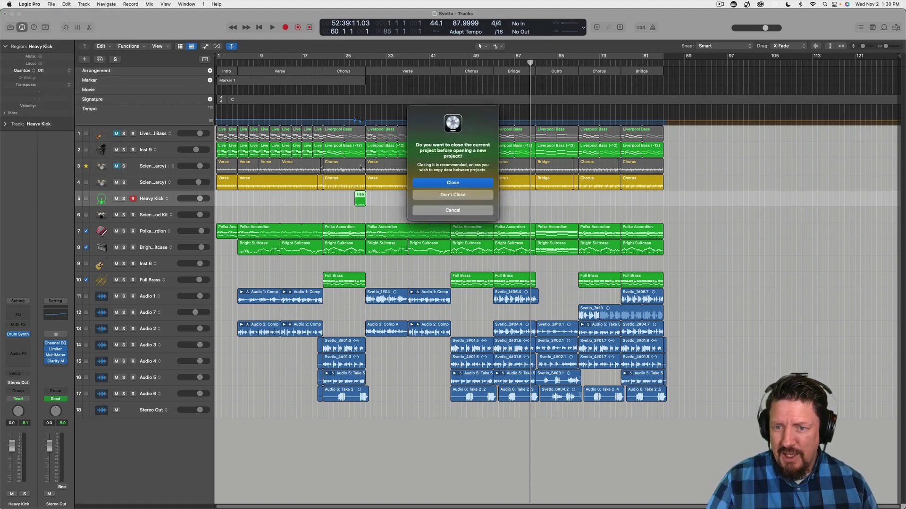
pyautogui.press('Return')
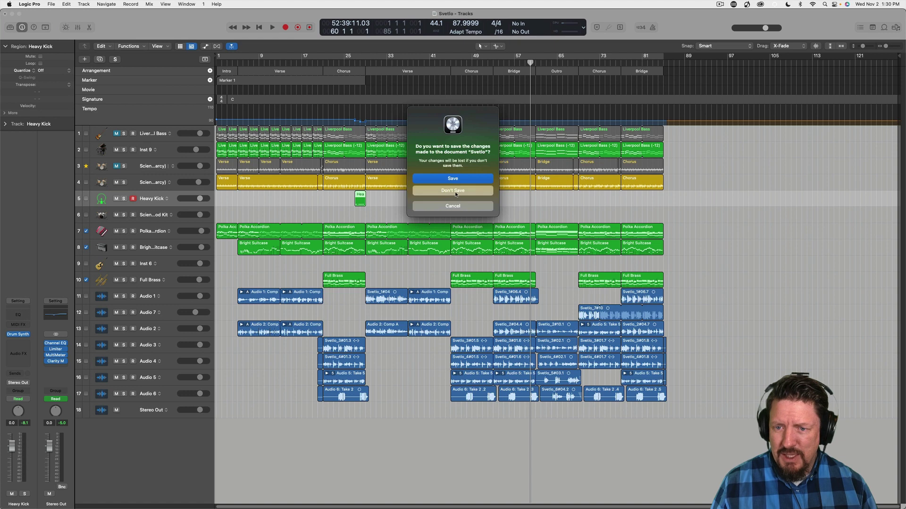
pyautogui.click(456, 191)
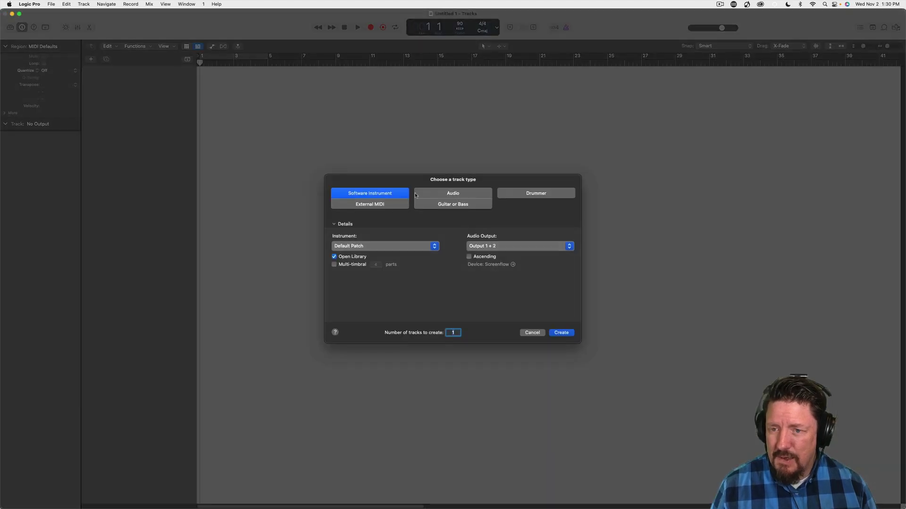
# Step: Create a Software Instrument track loaded with the Piano > Yamaha Grand Piano patch
pyautogui.click(561, 333)
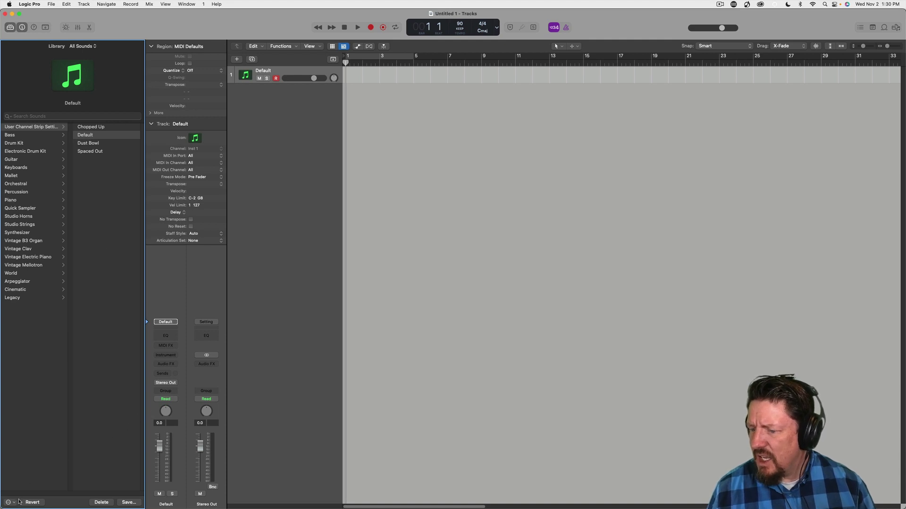
pyautogui.click(17, 501)
pyautogui.click(52, 492)
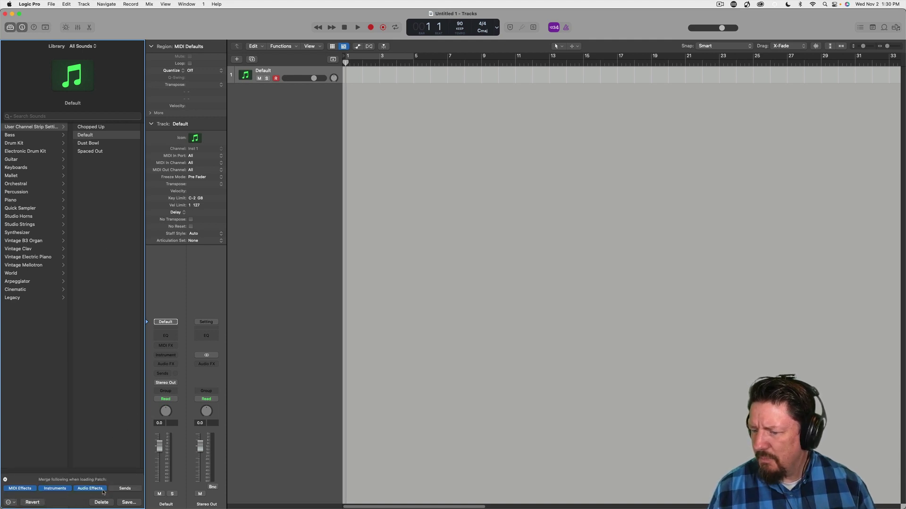
pyautogui.click(28, 200)
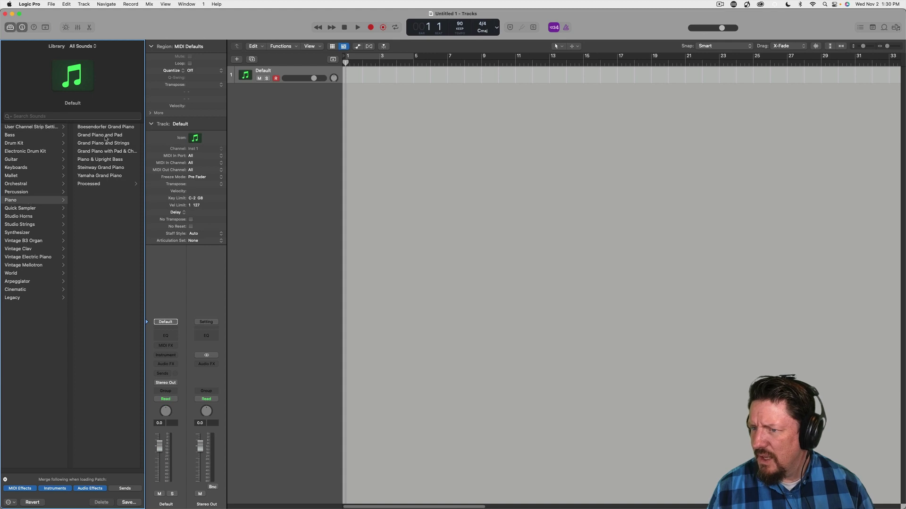
pyautogui.click(107, 176)
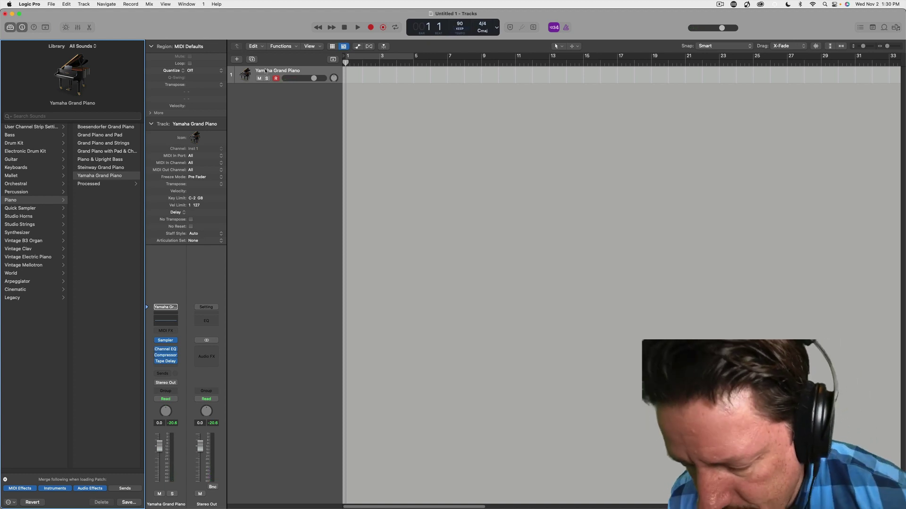
pyautogui.click(462, 30)
# Step: Set tempo to Adapt, add Capture Recording to the control bar, and capture the piano performance
pyautogui.click(467, 39)
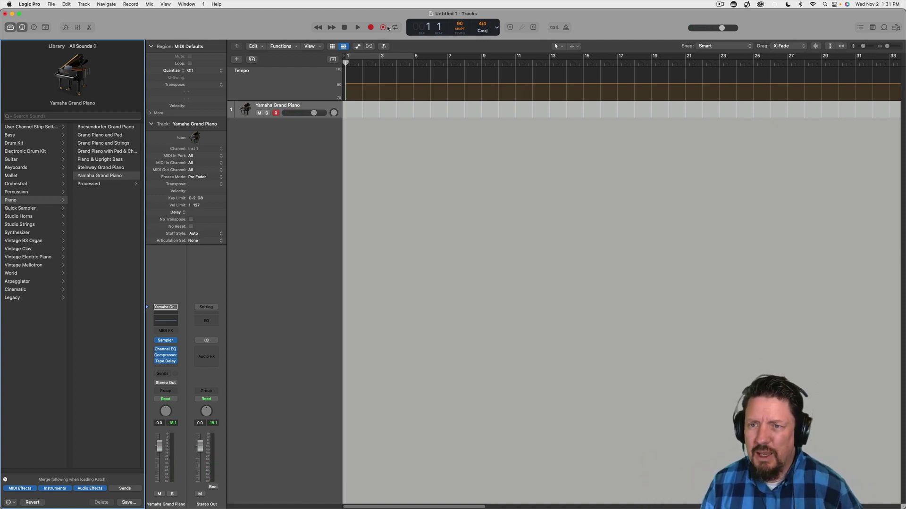
pyautogui.rightClick(280, 32)
pyautogui.click(301, 33)
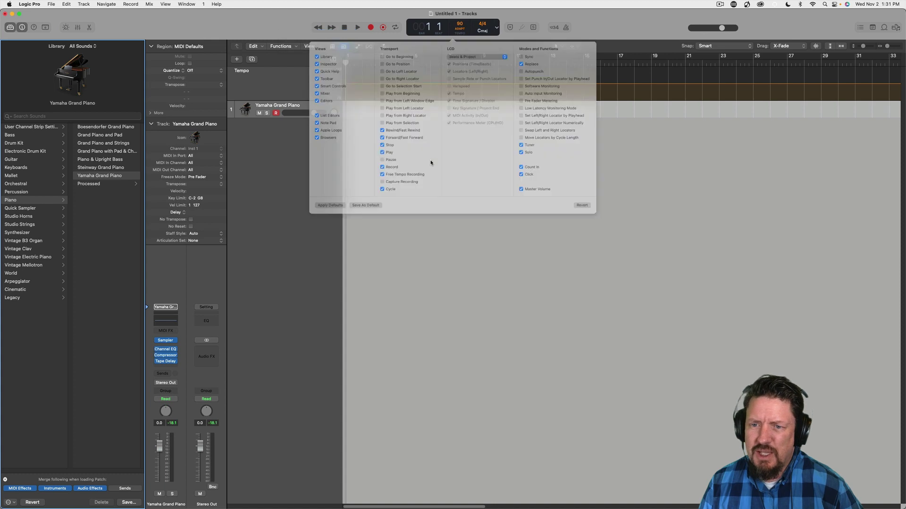
pyautogui.click(387, 217)
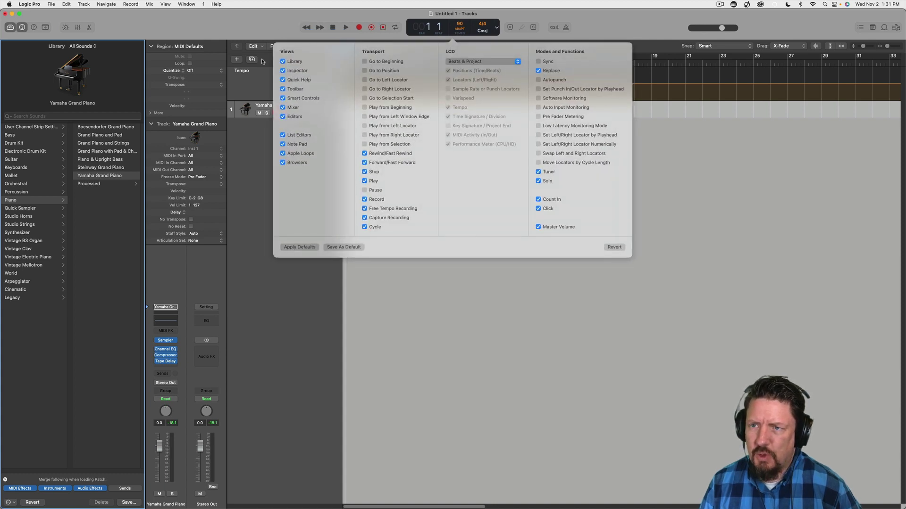
pyautogui.click(268, 33)
pyautogui.click(384, 28)
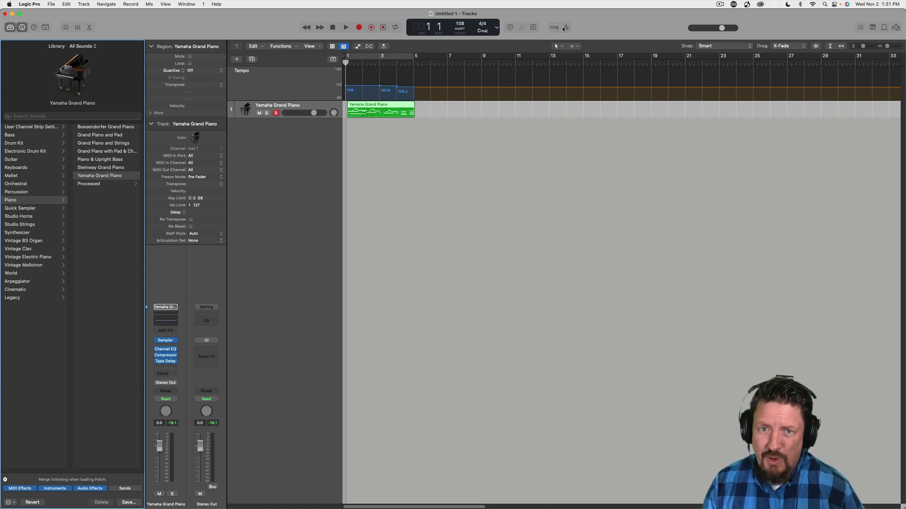
# Step: Play the captured piano region, then scale its beat markers earlier in the Smart Tempo editor
pyautogui.press('space')
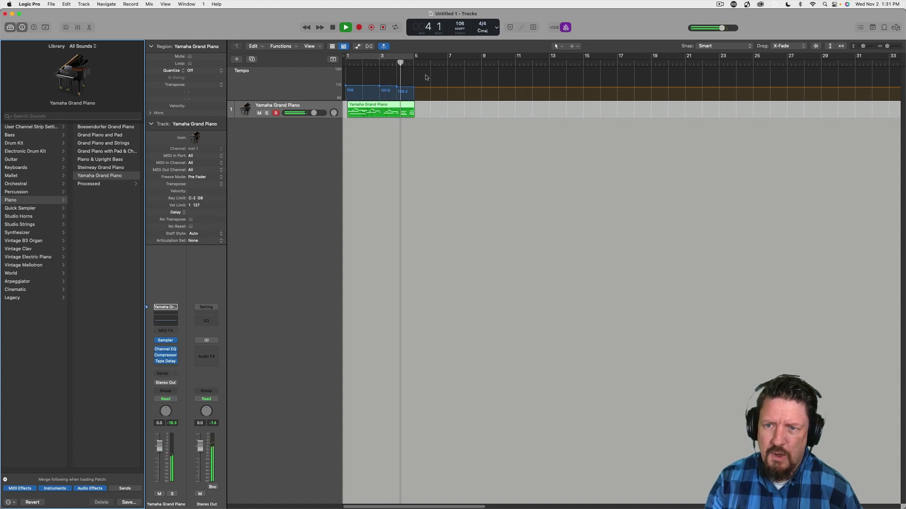
pyautogui.press('space')
pyautogui.doubleClick(377, 107)
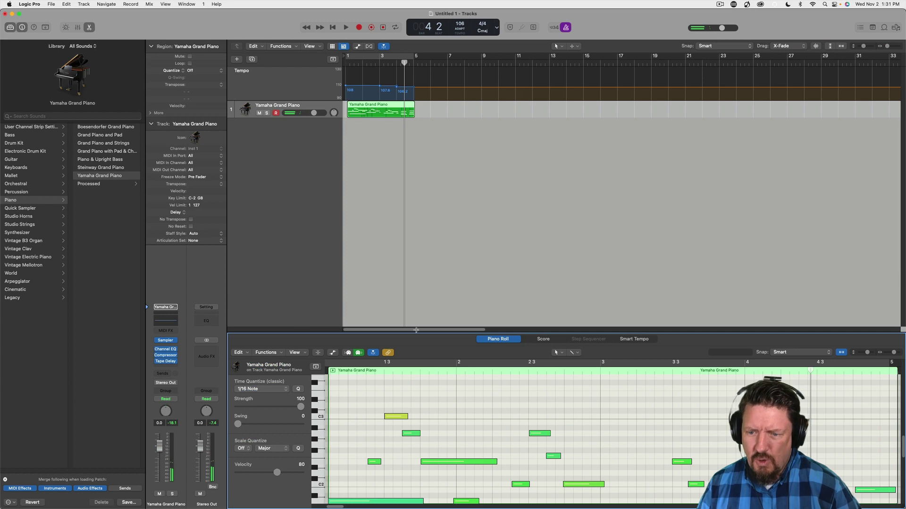
pyautogui.scroll(-1, 574, 369)
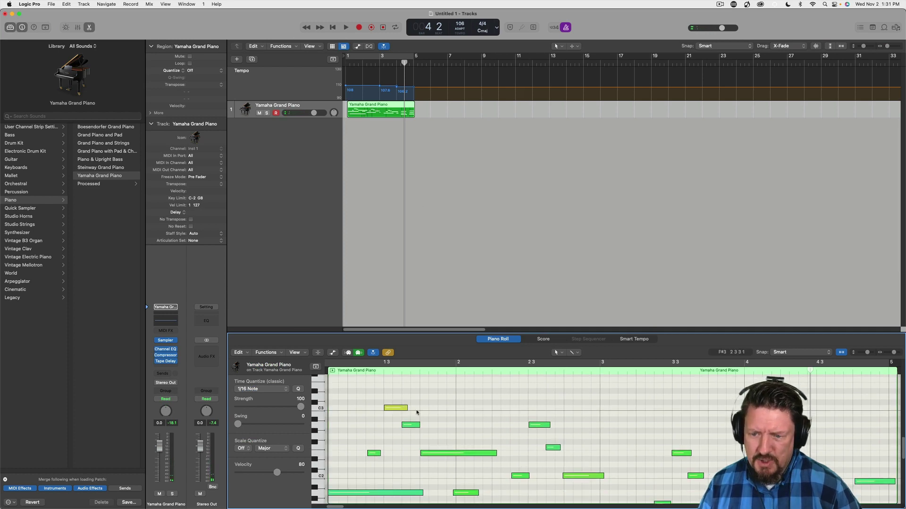
pyautogui.hotkey('ctrl', 't')
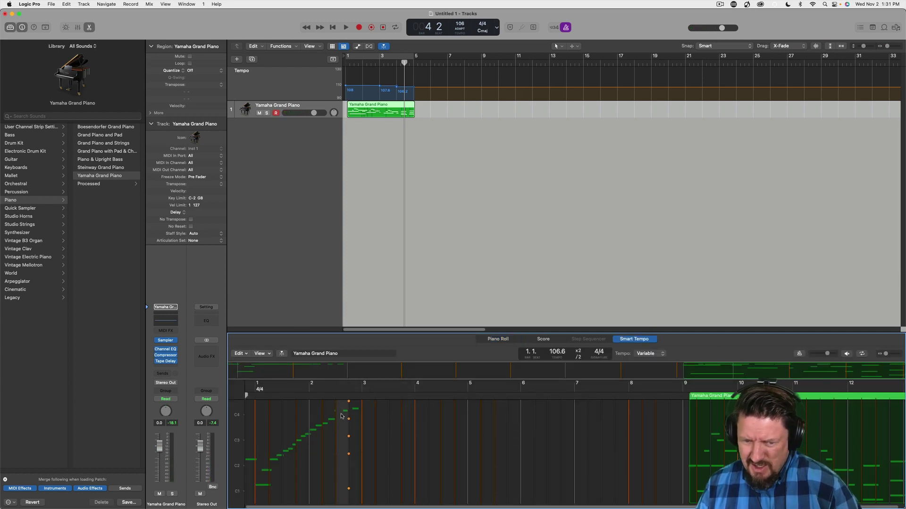
pyautogui.moveTo(380, 425); pyautogui.dragTo(254, 438)
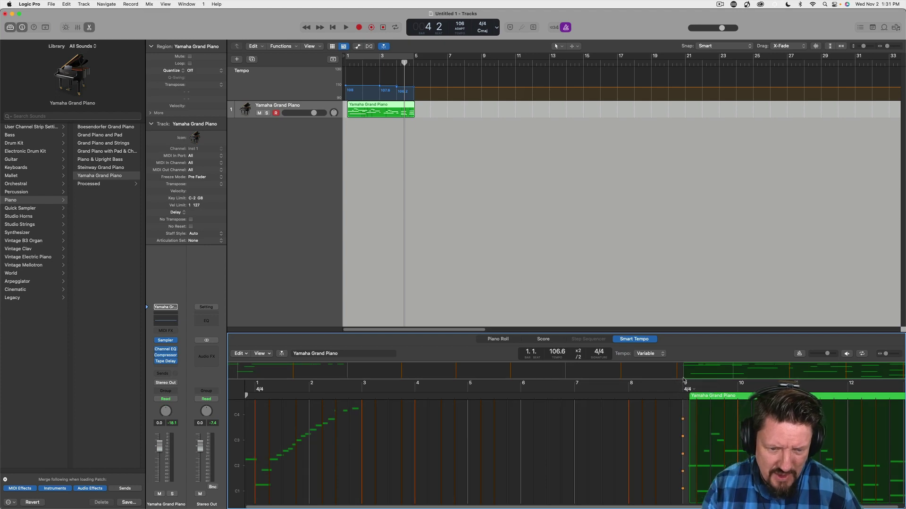
# Step: Set bar 9's downbeat, audition the result, then undo the recording back to 90 bpm
pyautogui.click(680, 396)
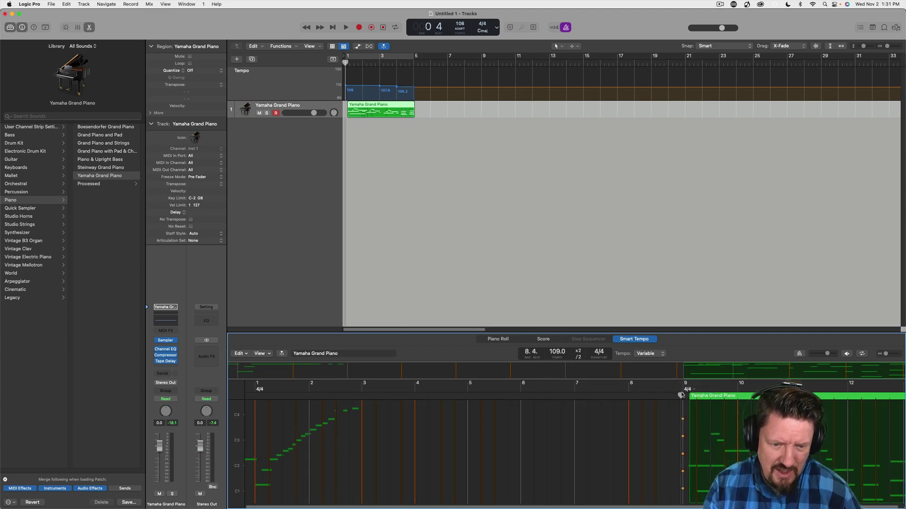
pyautogui.press('space')
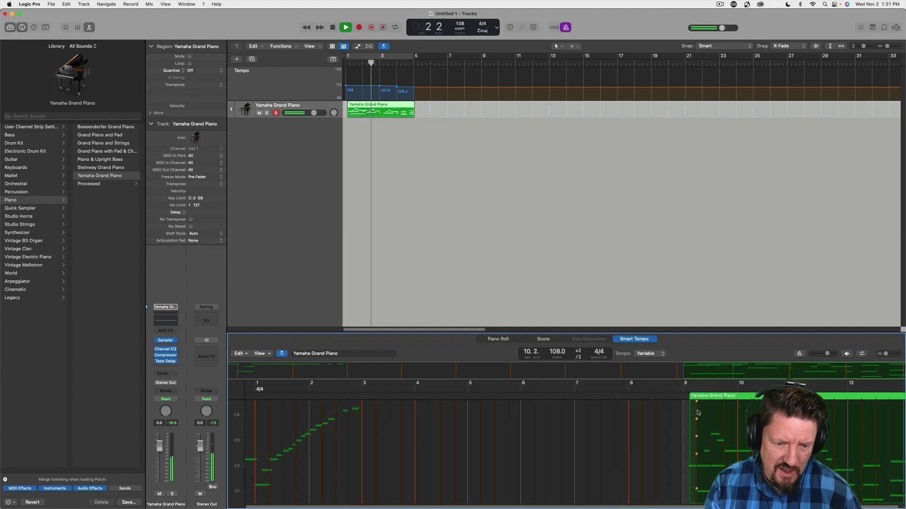
pyautogui.press('space')
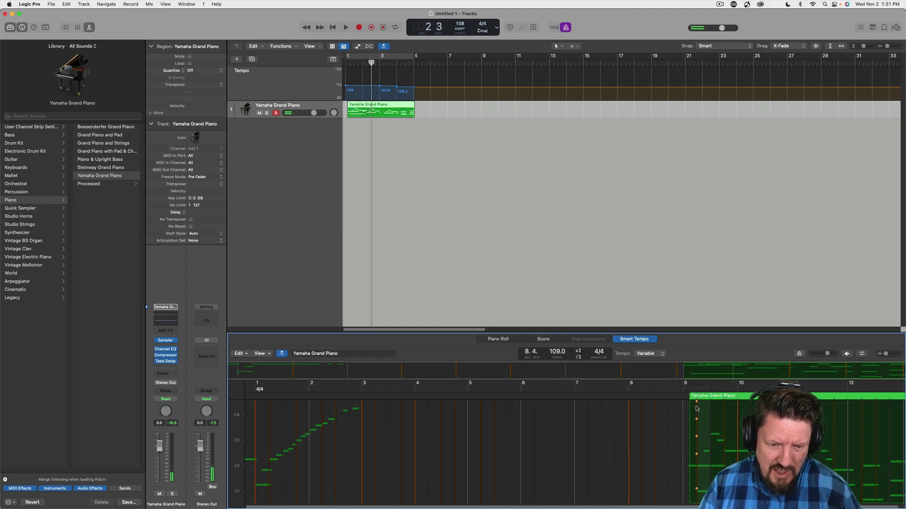
pyautogui.click(697, 402)
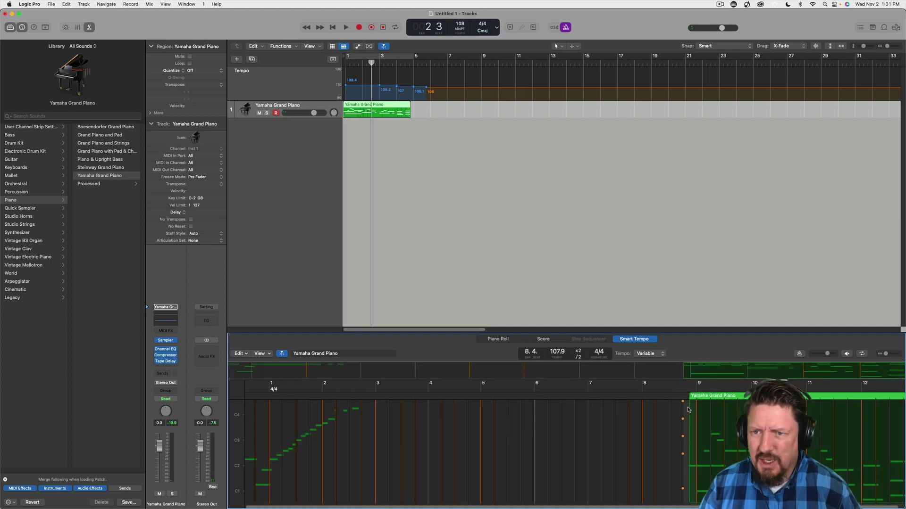
pyautogui.click(337, 65)
pyautogui.press('space')
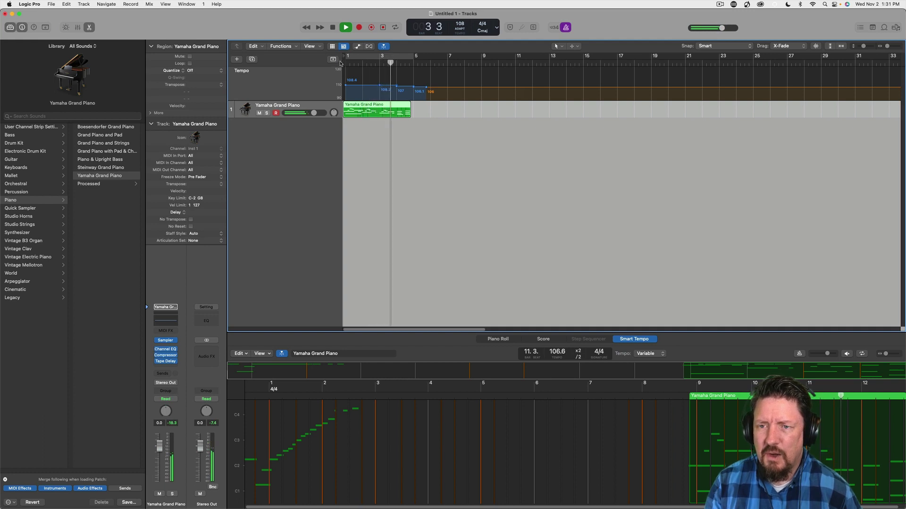
pyautogui.press('space')
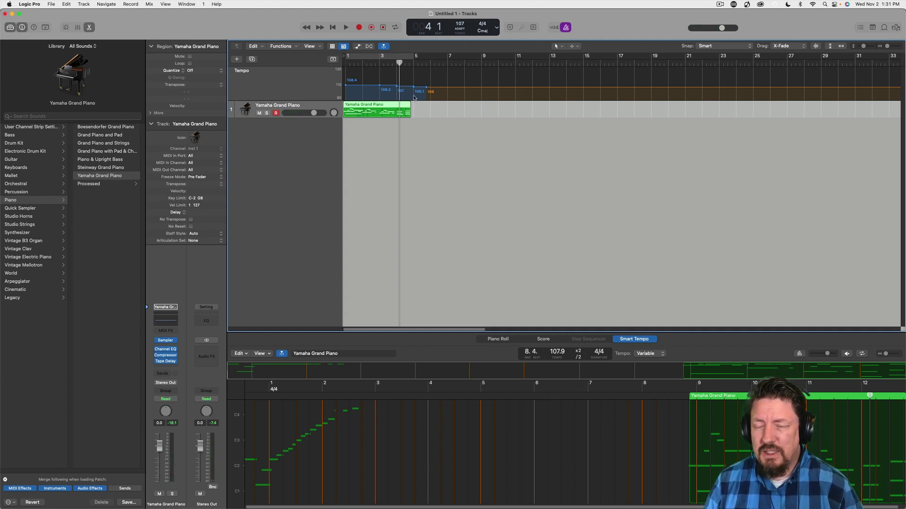
pyautogui.press('super+z')
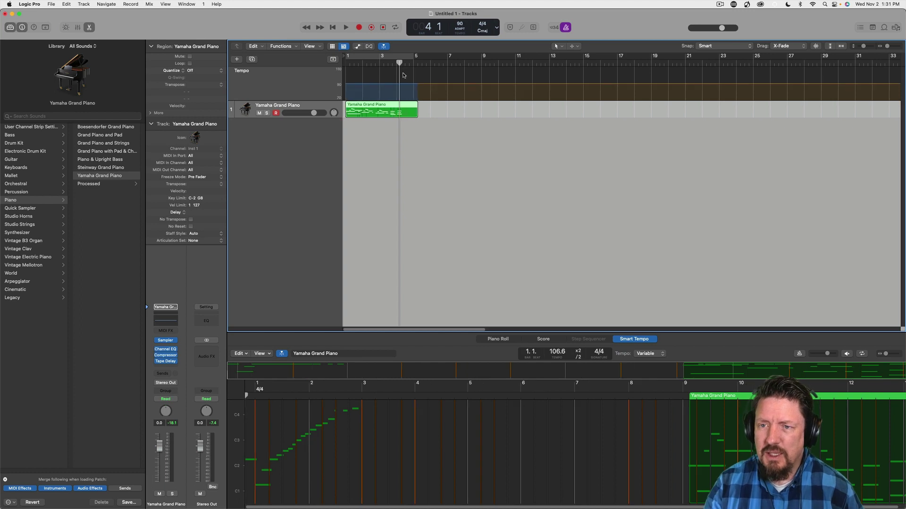
pyautogui.press('Return')
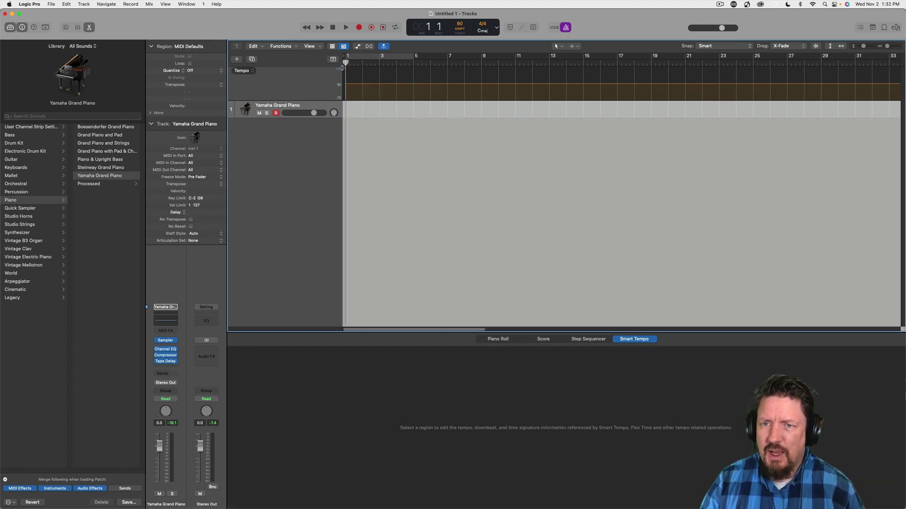
pyautogui.click(358, 28)
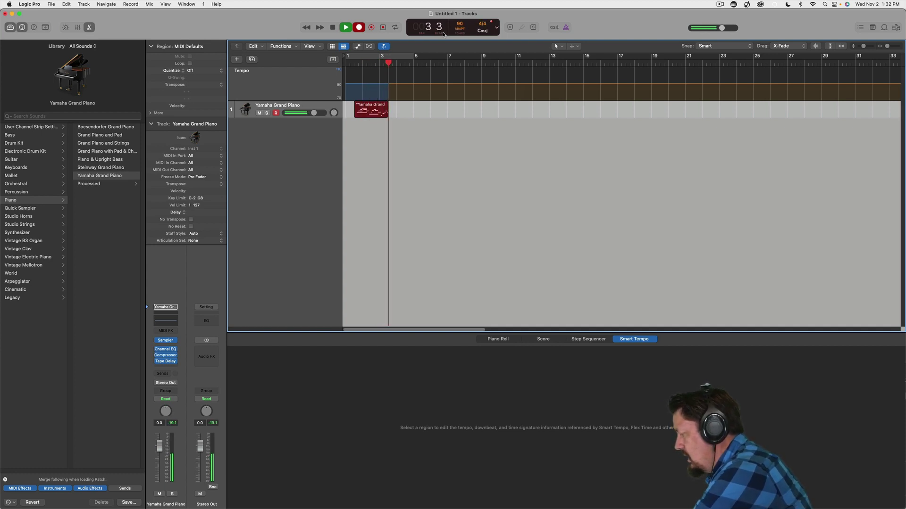
pyautogui.press('space')
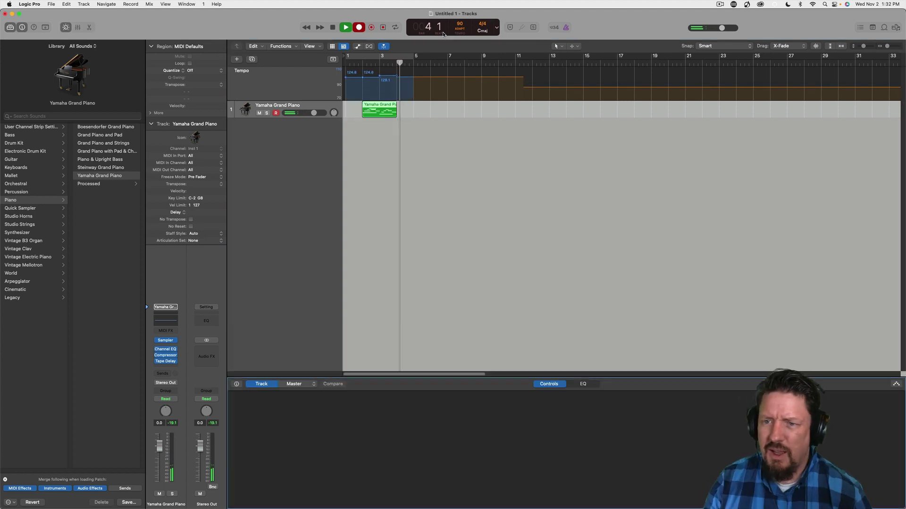
pyautogui.press(',')
pyautogui.press(',')
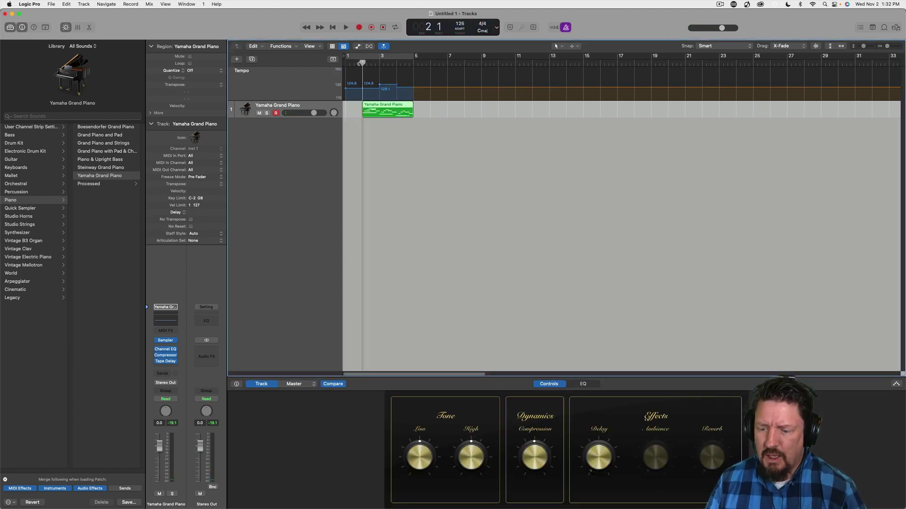
pyautogui.click(382, 47)
pyautogui.click(362, 65)
pyautogui.press('space')
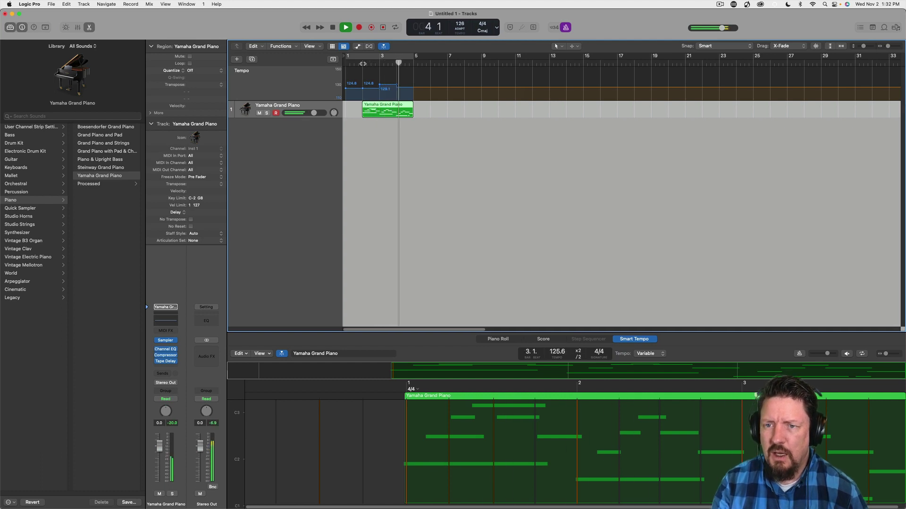
pyautogui.press('space')
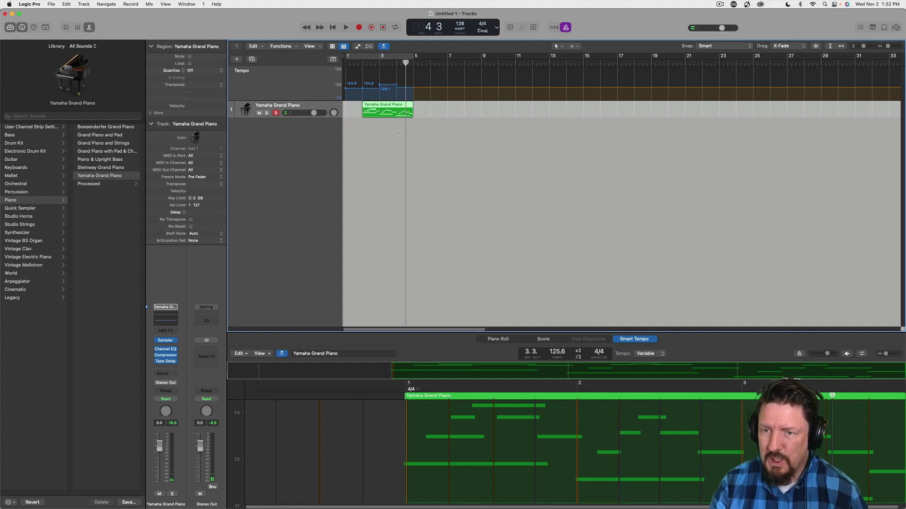
pyautogui.press('super+z')
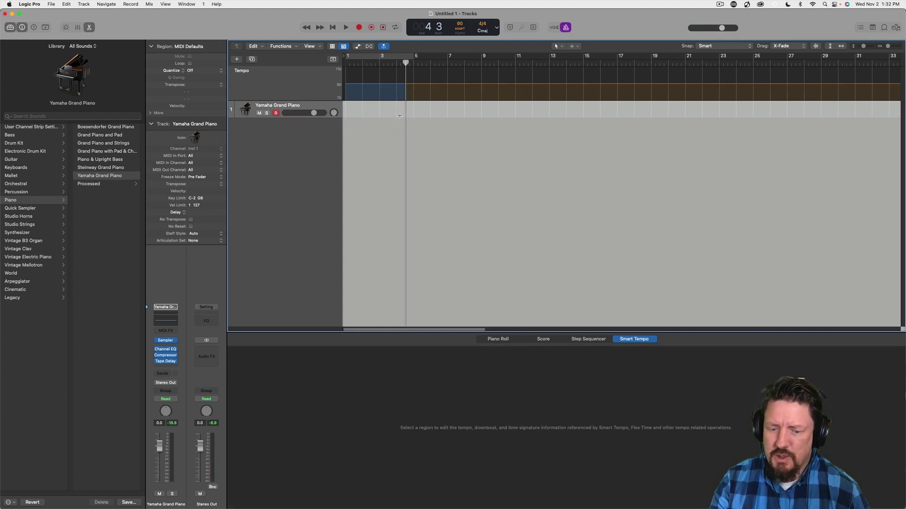
pyautogui.press('Return')
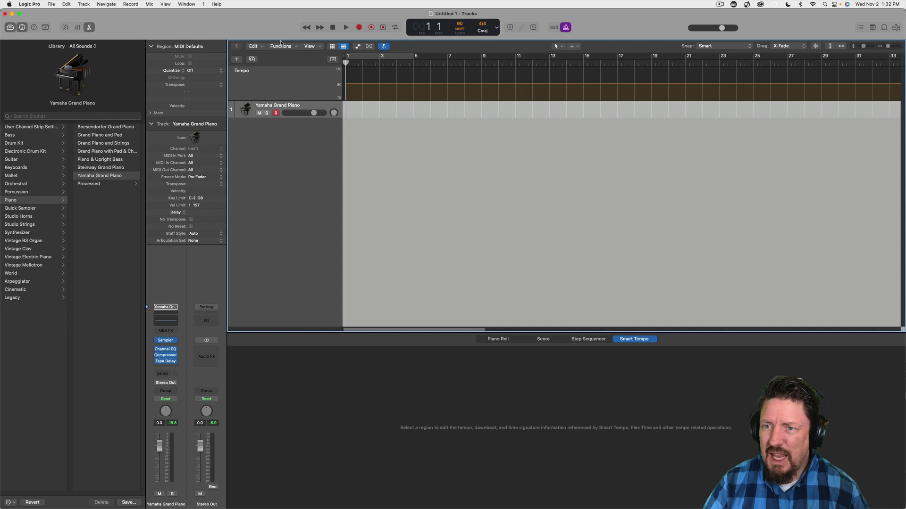
# Step: Record a free-tempo piano take in KEEP mode and apply its 119 bpm average tempo
pyautogui.click(462, 29)
pyautogui.click(462, 31)
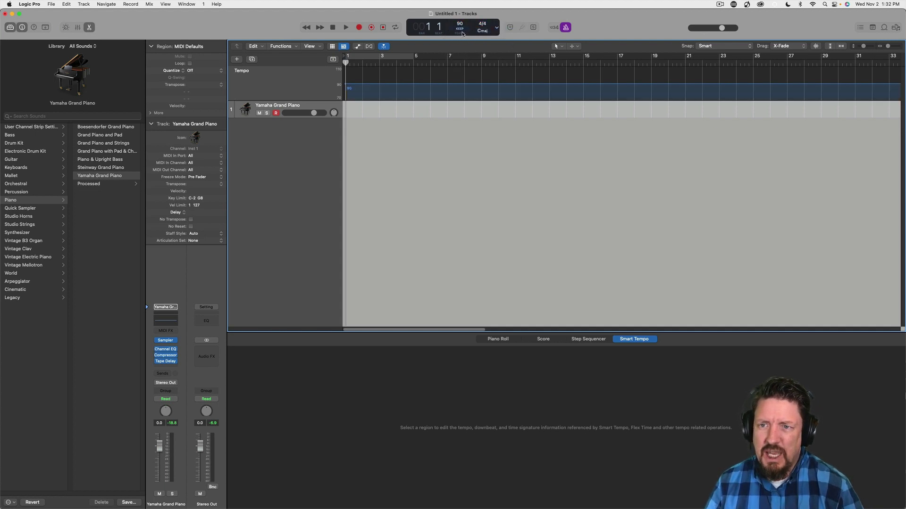
pyautogui.click(371, 28)
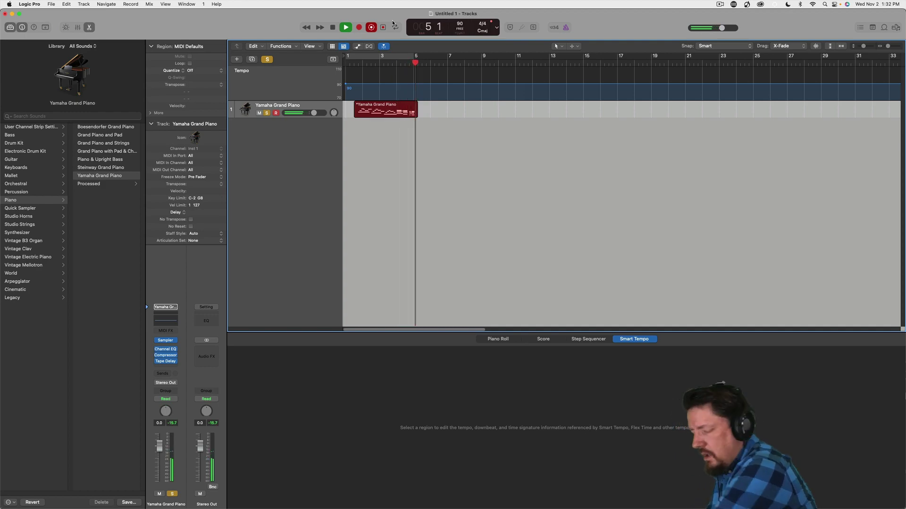
pyautogui.press('r')
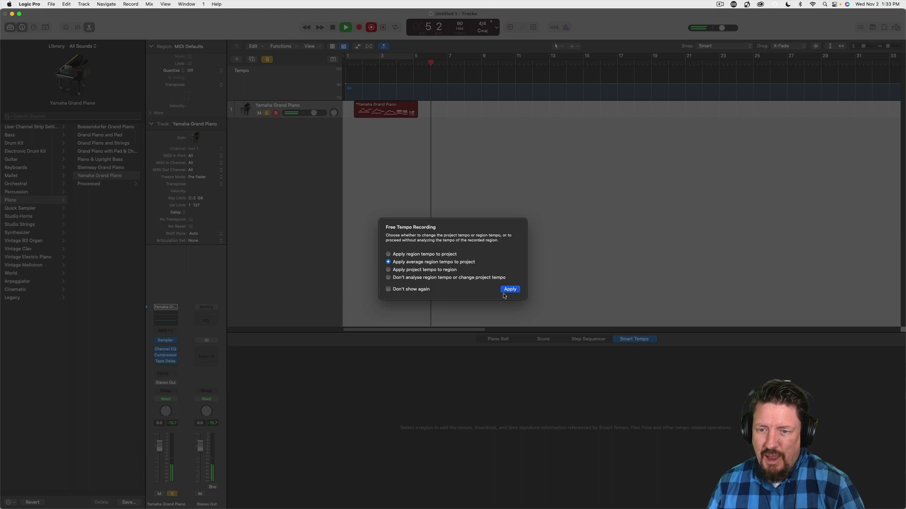
pyautogui.click(510, 289)
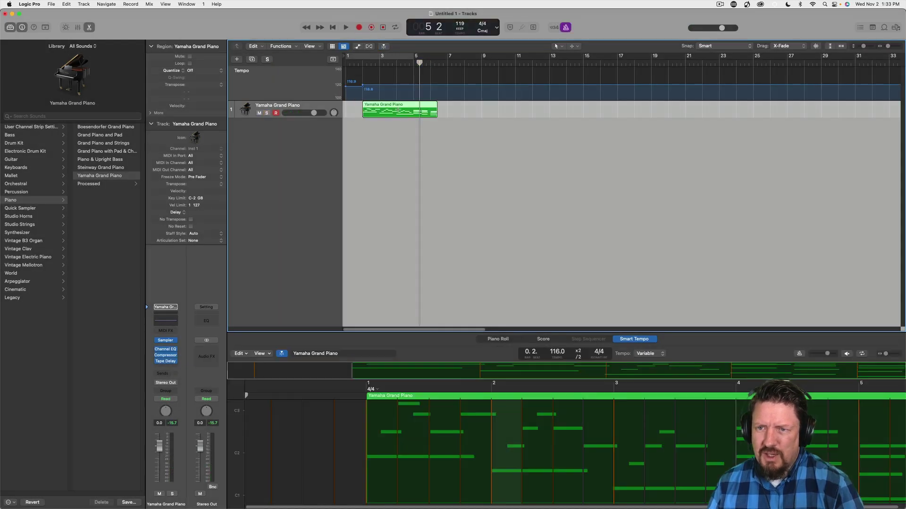
# Step: Play the recording from the project start at the new average tempo, then stop
pyautogui.press('Return')
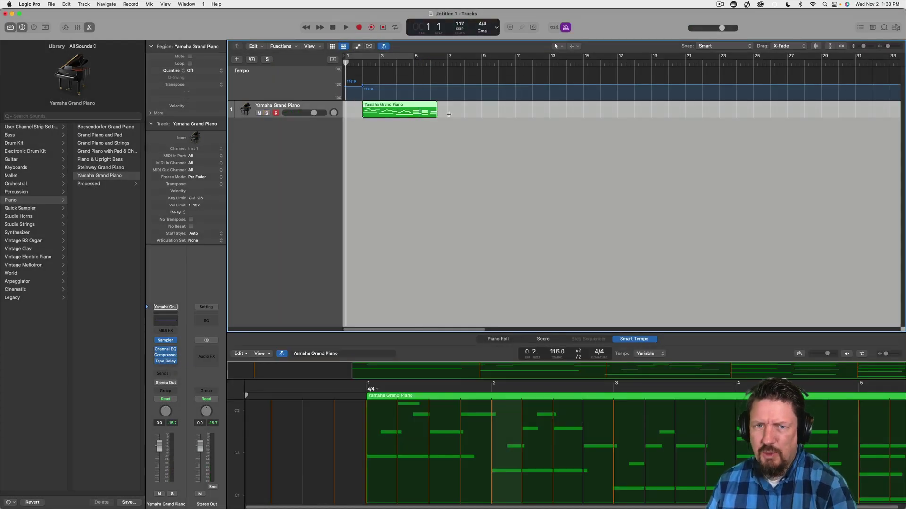
pyautogui.press('space')
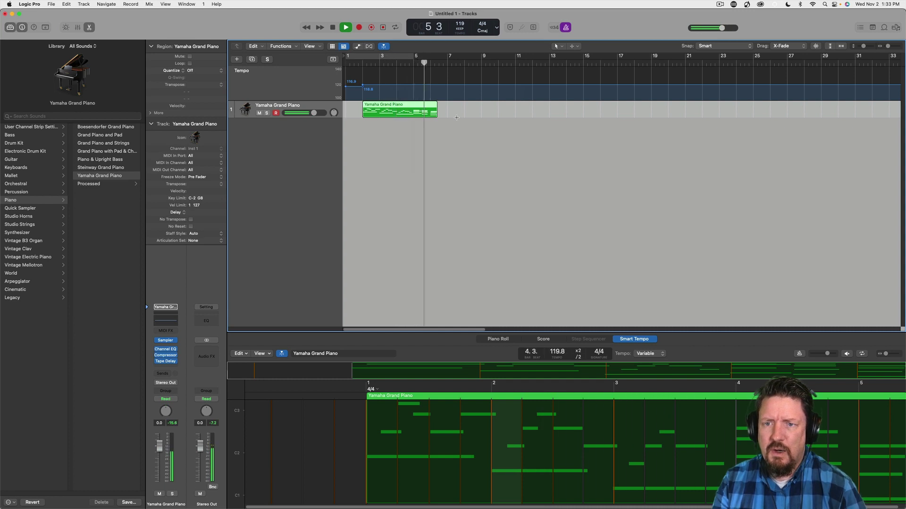
pyautogui.press('space')
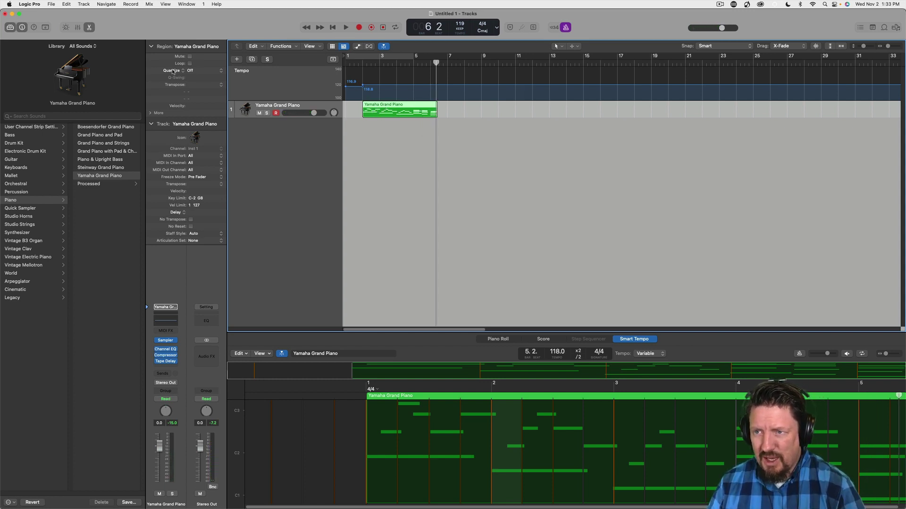
# Step: Set the piano region's quantize to Smart Quantize 1/8 Note and play it back from the start
pyautogui.click(187, 71)
pyautogui.click(205, 77)
pyautogui.click(206, 72)
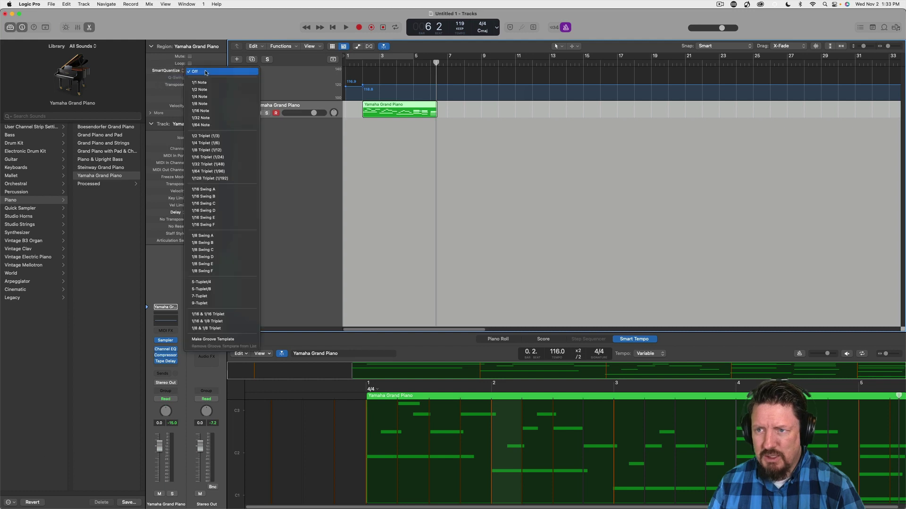
pyautogui.click(208, 104)
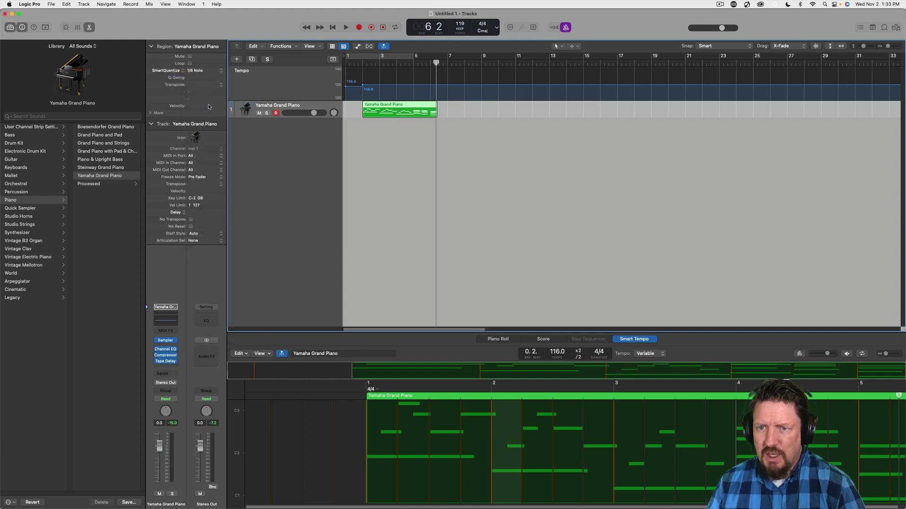
pyautogui.press('Return')
pyautogui.press('space')
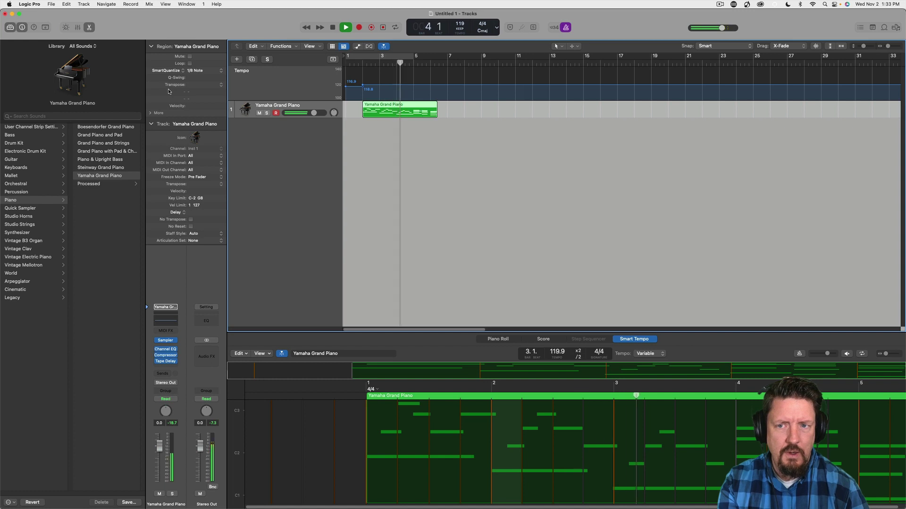
pyautogui.press('space')
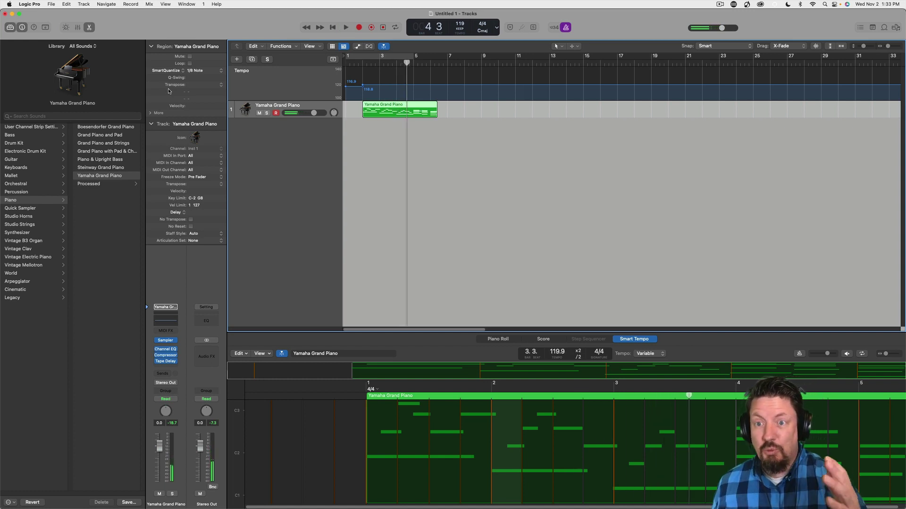